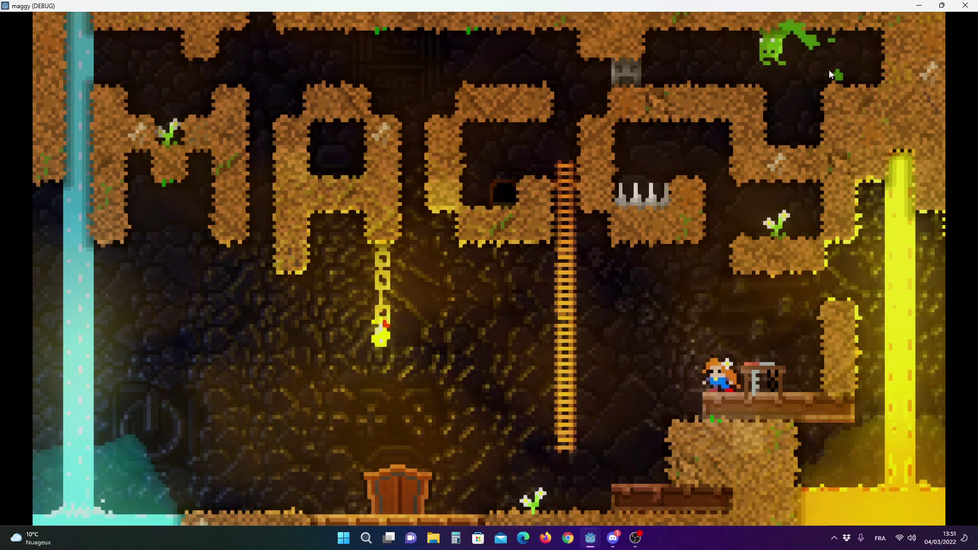
Run and jump the character around the crate ledge and past the door, then close the maggy game.
{"action": "key", "text": "Left"}
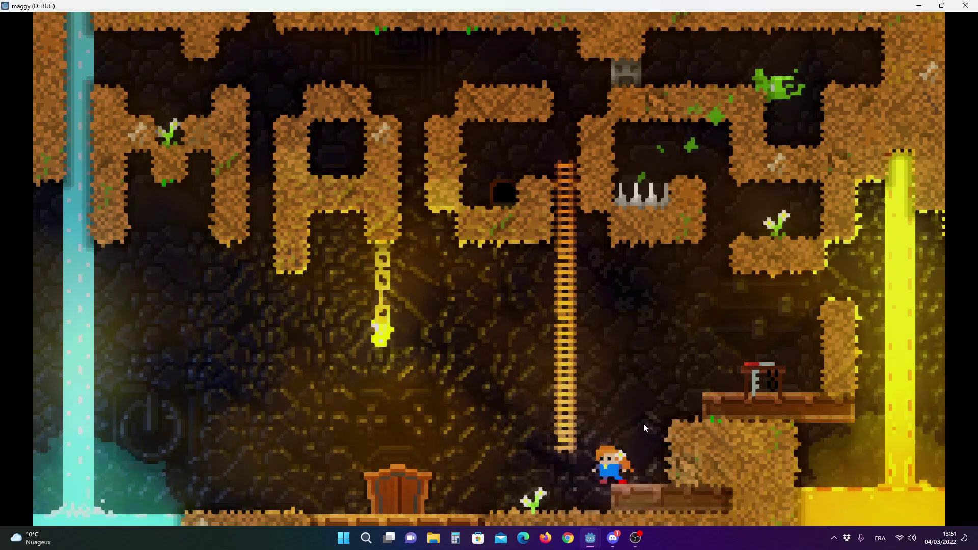
{"action": "key", "text": "Left"}
{"action": "key", "text": "Right"}
{"action": "key", "text": "space"}
{"action": "key", "text": "Left"}
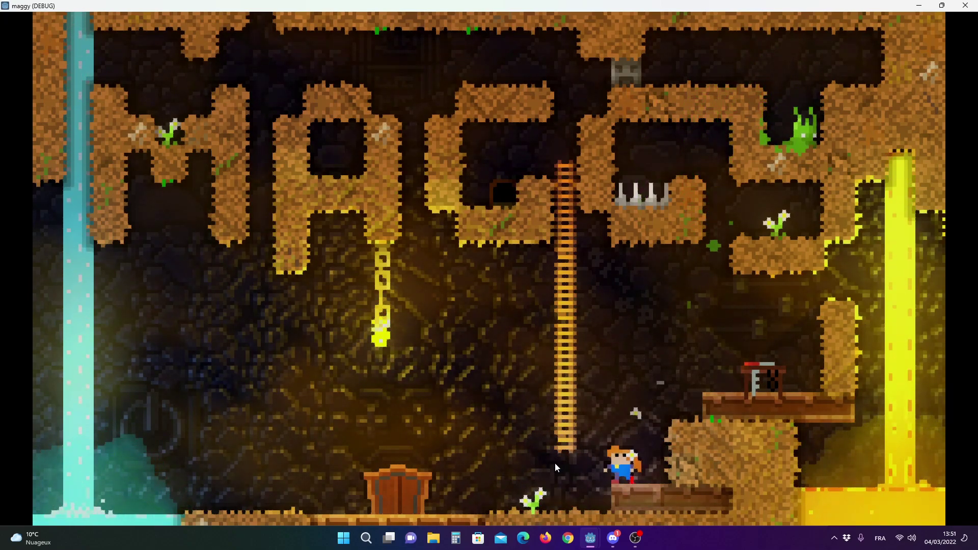
{"action": "key", "text": "Left"}
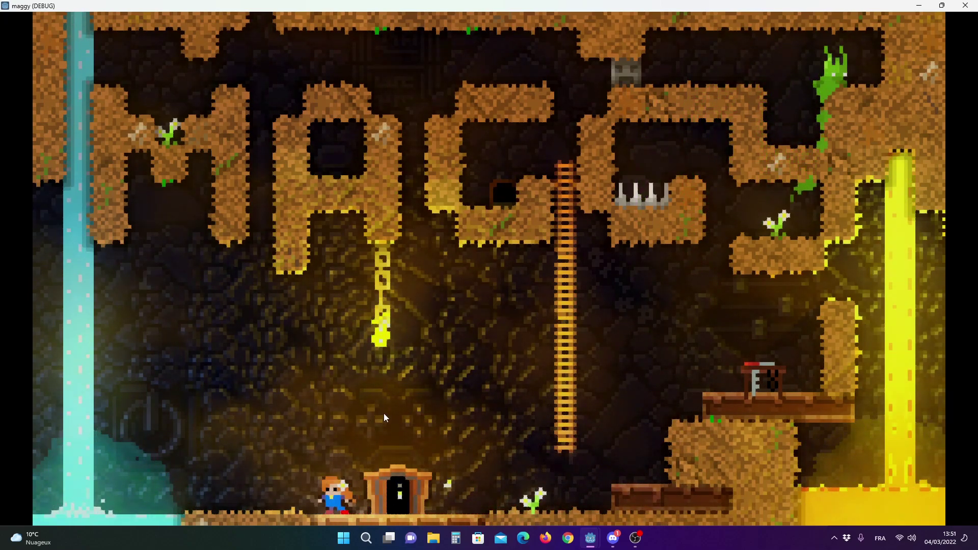
{"action": "left_click", "coordinate": [965, 6]}
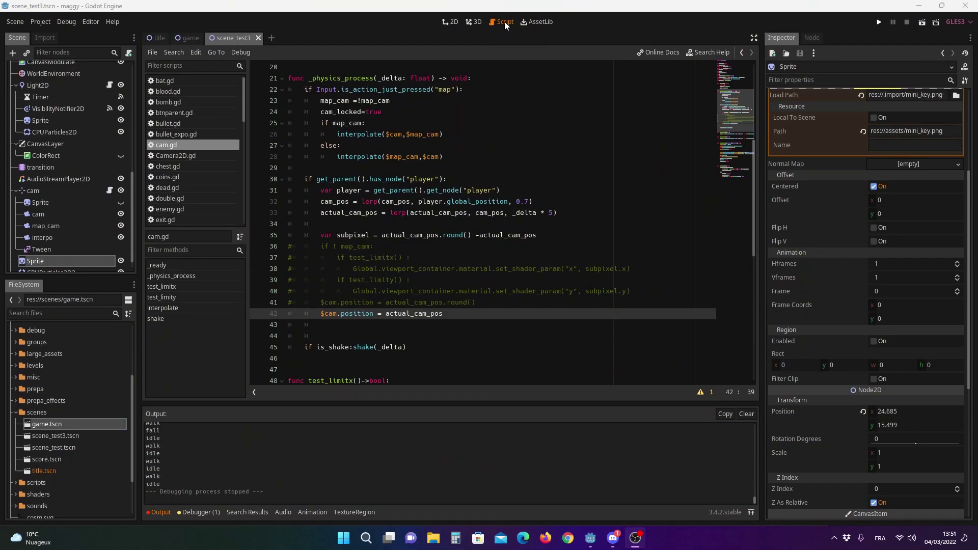
In the 2D view, rotate the key sprite in scene_test3 to 30 degrees with the Rotate tool.
{"action": "left_click", "coordinate": [442, 23]}
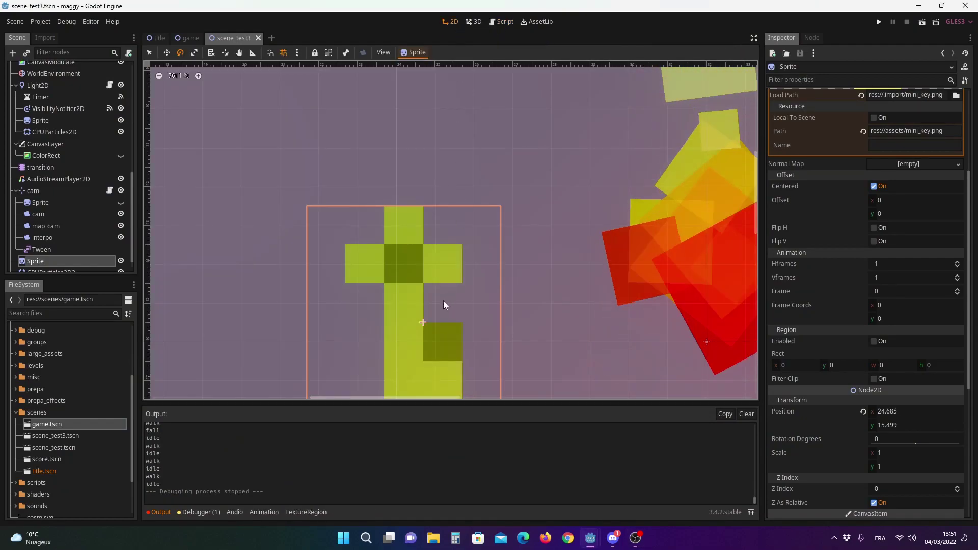
{"action": "scroll", "coordinate": [454, 241], "scroll_direction": "down", "scroll_amount": 2}
{"action": "scroll", "coordinate": [458, 242], "scroll_direction": "down", "scroll_amount": 2}
{"action": "scroll", "coordinate": [468, 227], "scroll_direction": "down", "scroll_amount": 1}
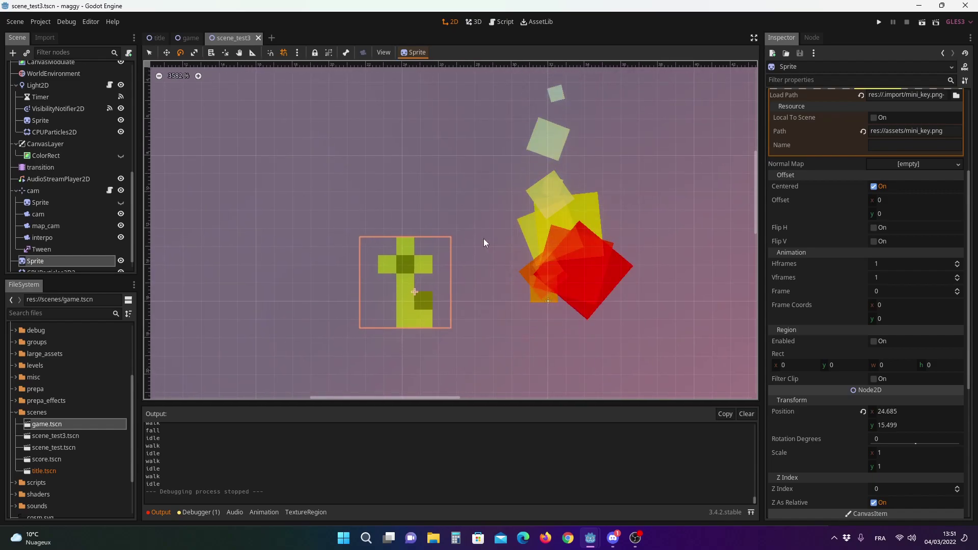
{"action": "scroll", "coordinate": [449, 265], "scroll_direction": "down", "scroll_amount": 1}
{"action": "scroll", "coordinate": [428, 270], "scroll_direction": "up", "scroll_amount": 2}
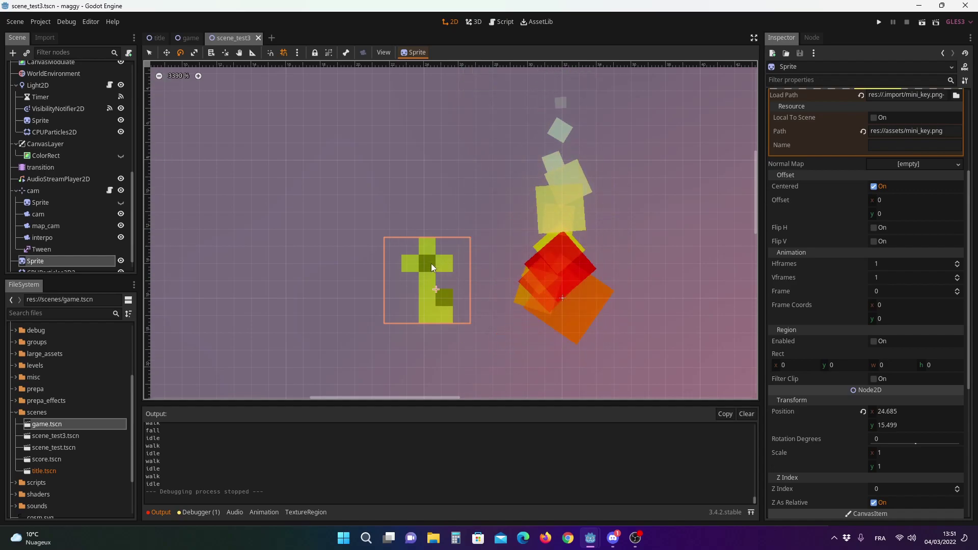
{"action": "left_click", "coordinate": [182, 53]}
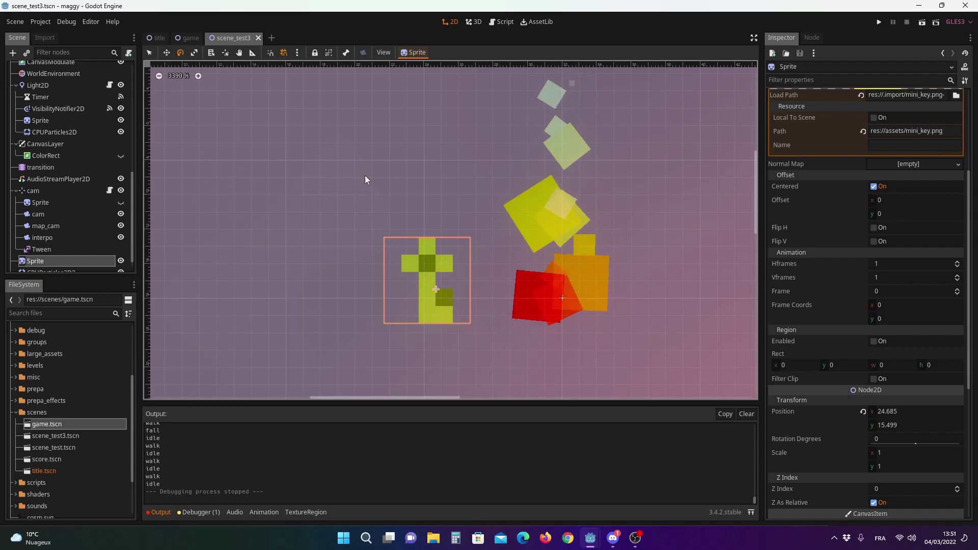
{"action": "mouse_move", "coordinate": [364, 175]}
{"action": "left_mouse_down"}
{"action": "mouse_move", "coordinate": [486, 160]}
{"action": "mouse_move", "coordinate": [421, 207]}
{"action": "left_mouse_up"}
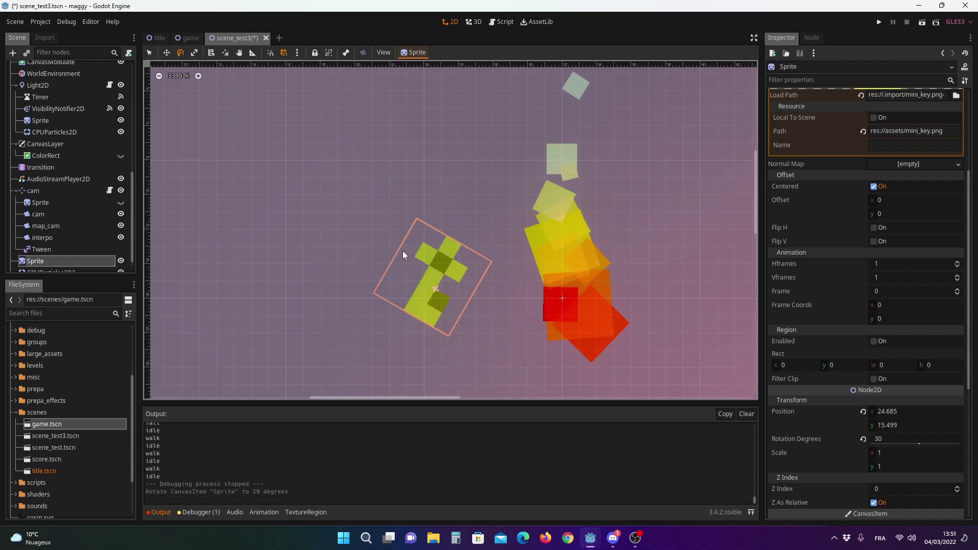
Recentre the canvas on the rotated key sprite and save scene_test3.
{"action": "scroll", "coordinate": [408, 267], "scroll_direction": "up", "scroll_amount": 1}
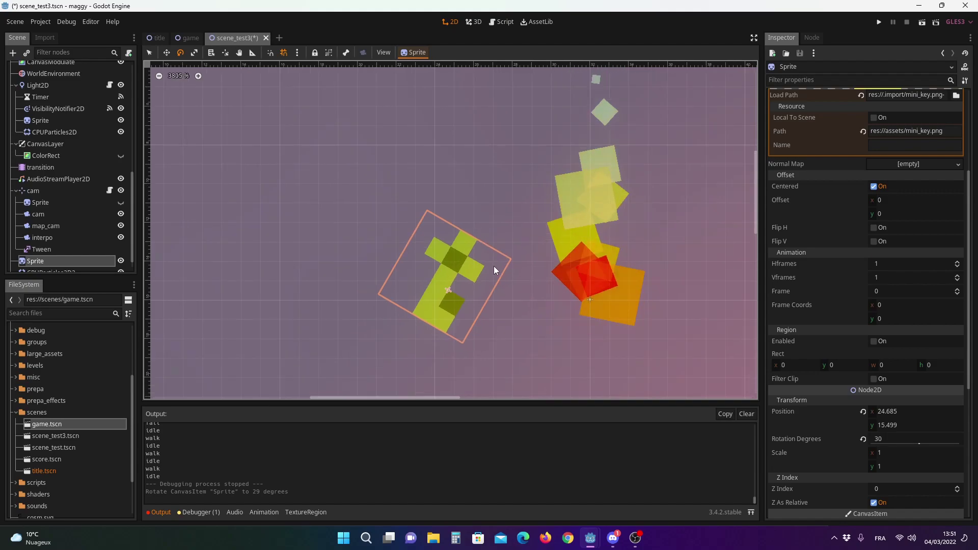
{"action": "scroll", "coordinate": [494, 266], "scroll_direction": "down", "scroll_amount": 2}
{"action": "scroll", "coordinate": [496, 262], "scroll_direction": "up", "scroll_amount": 1}
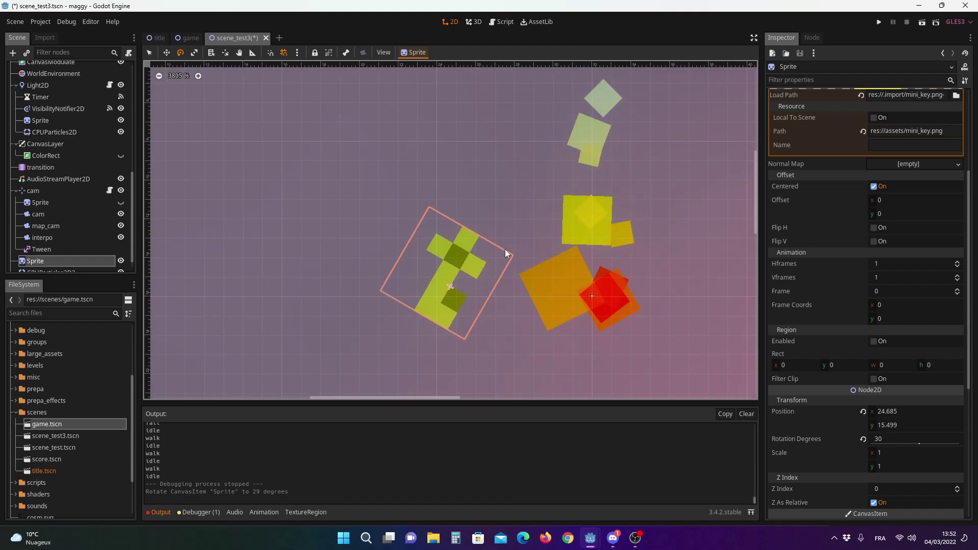
{"action": "scroll", "coordinate": [491, 221], "scroll_direction": "up", "scroll_amount": 1}
{"action": "scroll", "coordinate": [476, 240], "scroll_direction": "up", "scroll_amount": 2}
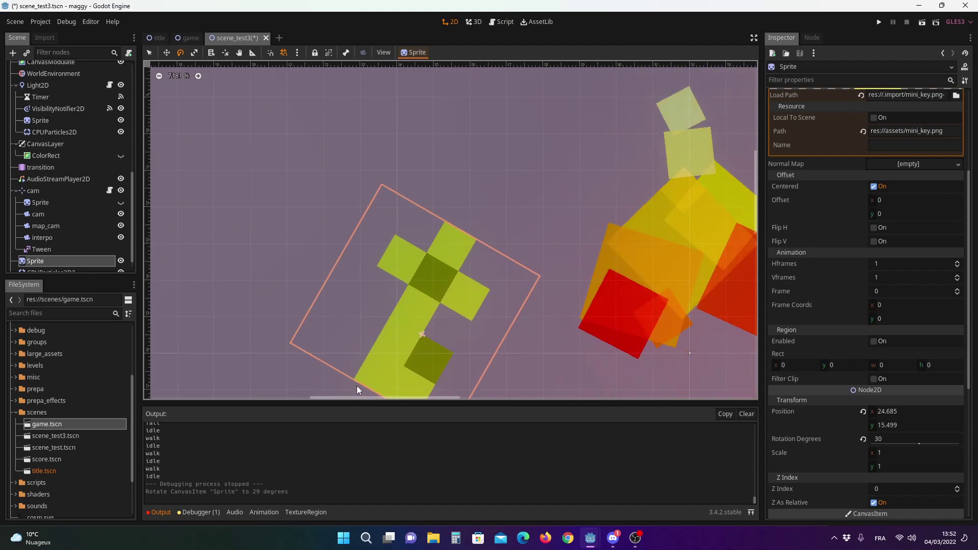
{"action": "middle_click_drag", "start_coordinate": [373, 346], "coordinate": [394, 263]}
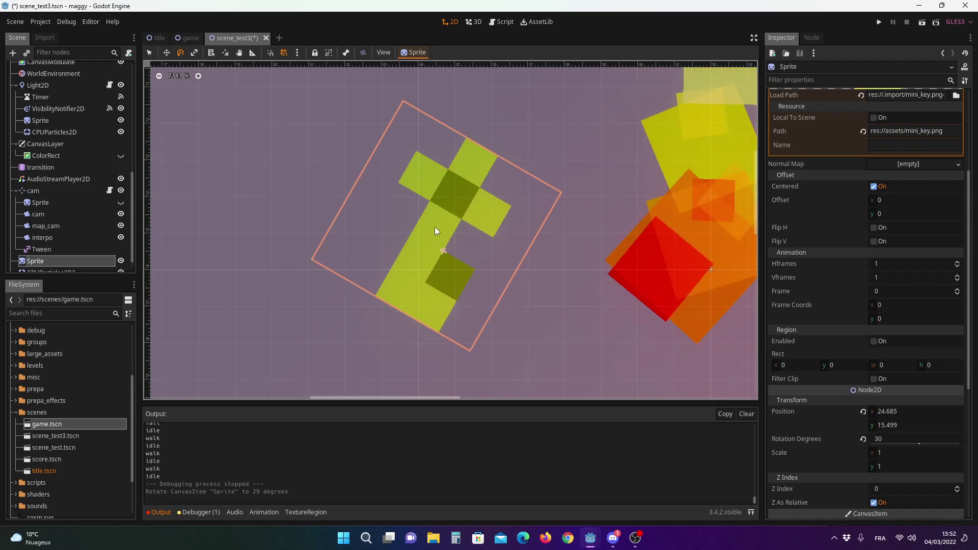
{"action": "scroll", "coordinate": [473, 251], "scroll_direction": "down", "scroll_amount": 3}
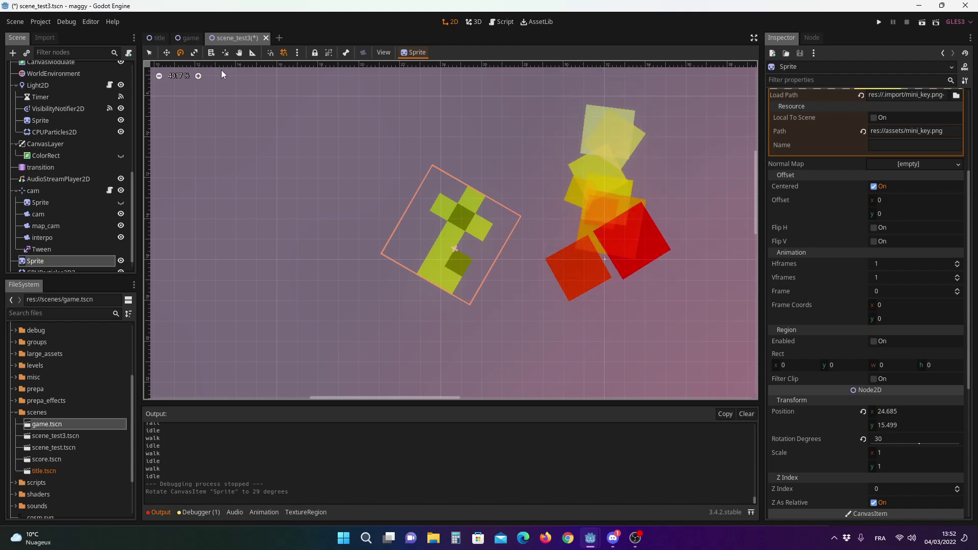
{"action": "key", "text": "ctrl+s"}
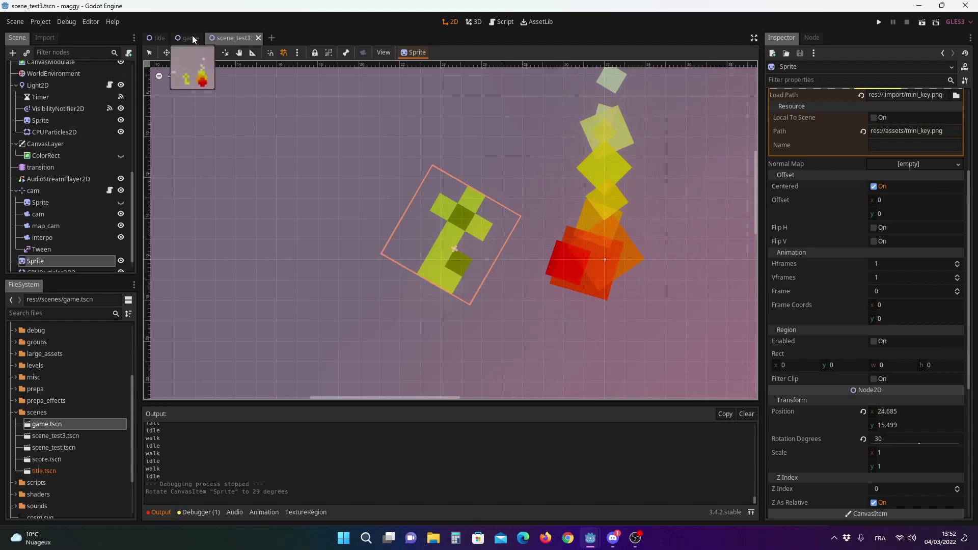
Inspect how the key sprite renders in the game scene, recentring the canvas on the sprites.
{"action": "left_click", "coordinate": [190, 37]}
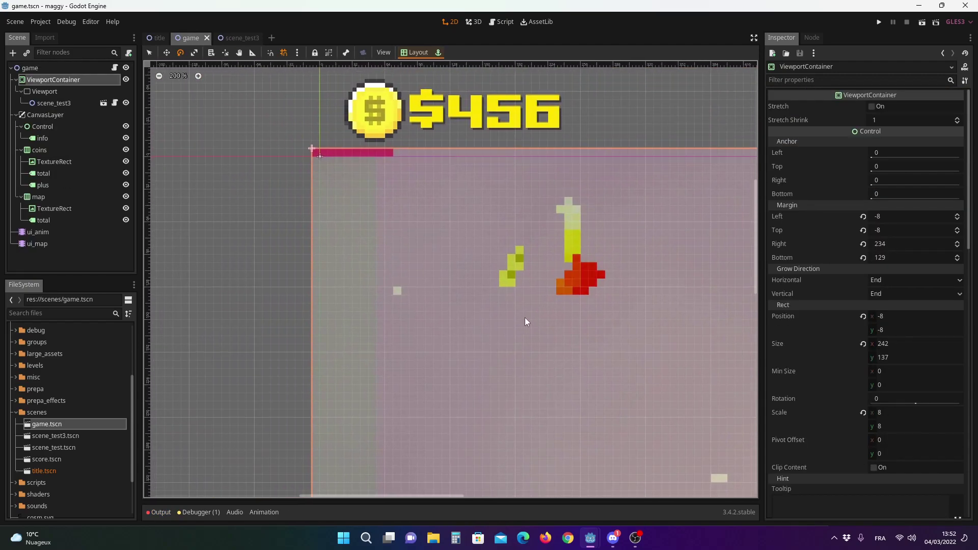
{"action": "scroll", "coordinate": [534, 325], "scroll_direction": "up", "scroll_amount": 3}
{"action": "scroll", "coordinate": [328, 338], "scroll_direction": "up", "scroll_amount": 2}
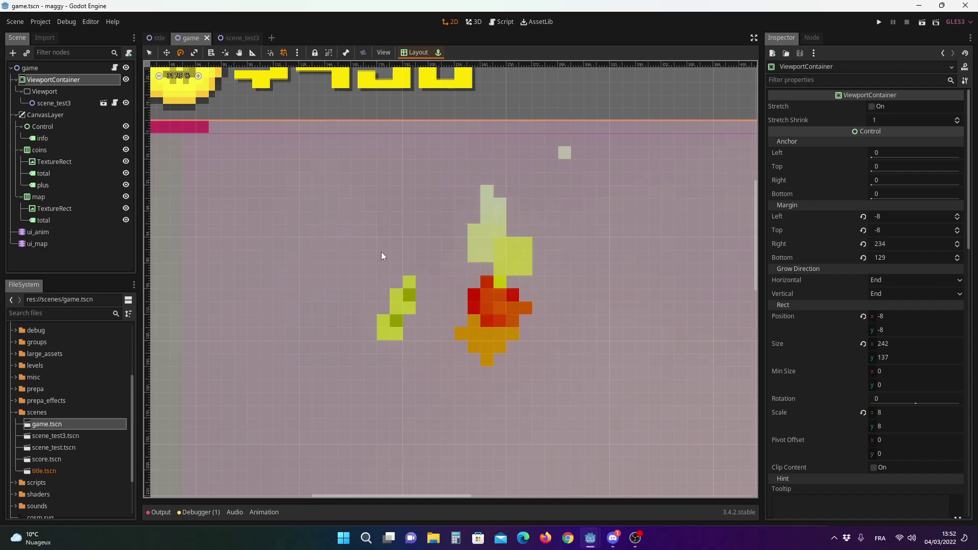
{"action": "middle_click_drag", "start_coordinate": [407, 350], "coordinate": [536, 303]}
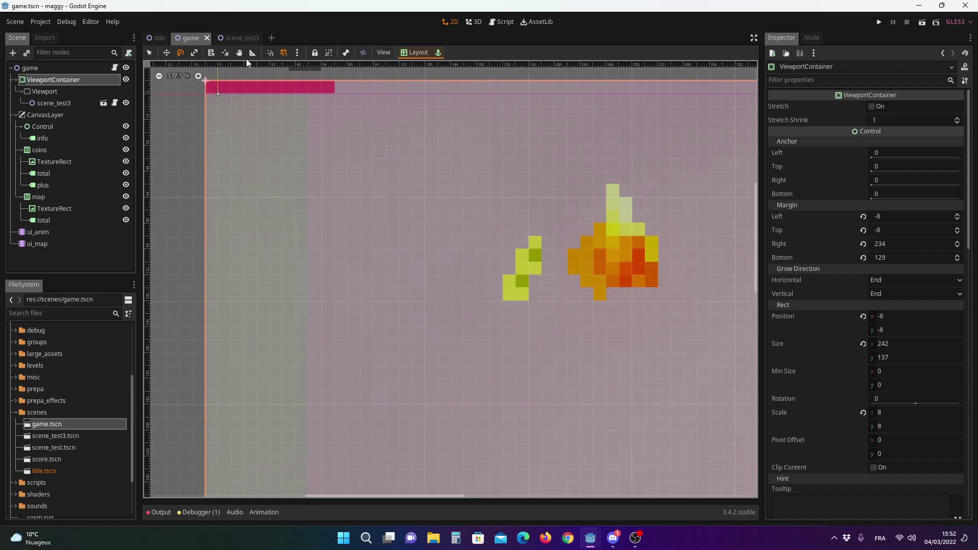
Turn the key sprite to -60 degrees, save scene_test3, and compare it in the game scene.
{"action": "left_click", "coordinate": [234, 39]}
{"action": "left_click_drag", "start_coordinate": [338, 185], "coordinate": [377, 327]}
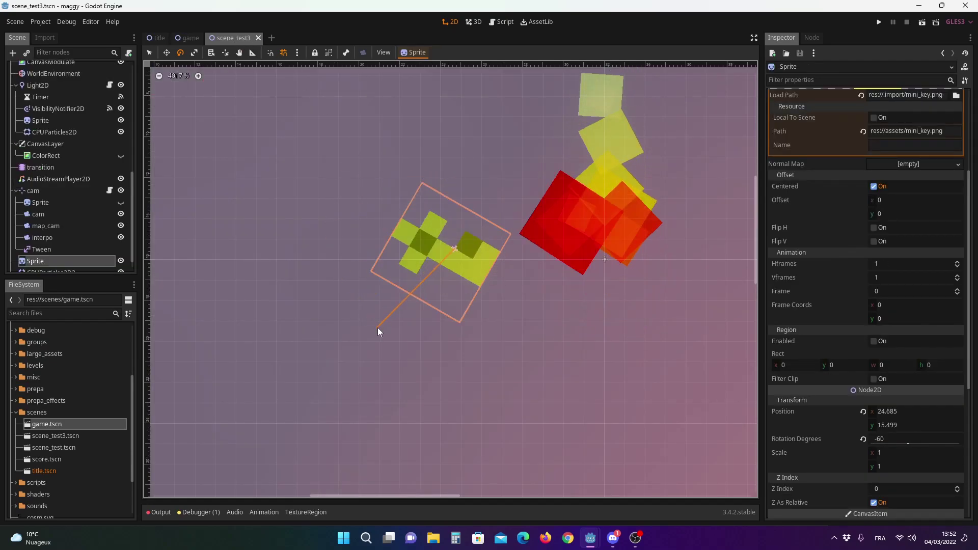
{"action": "key", "text": "ctrl+s"}
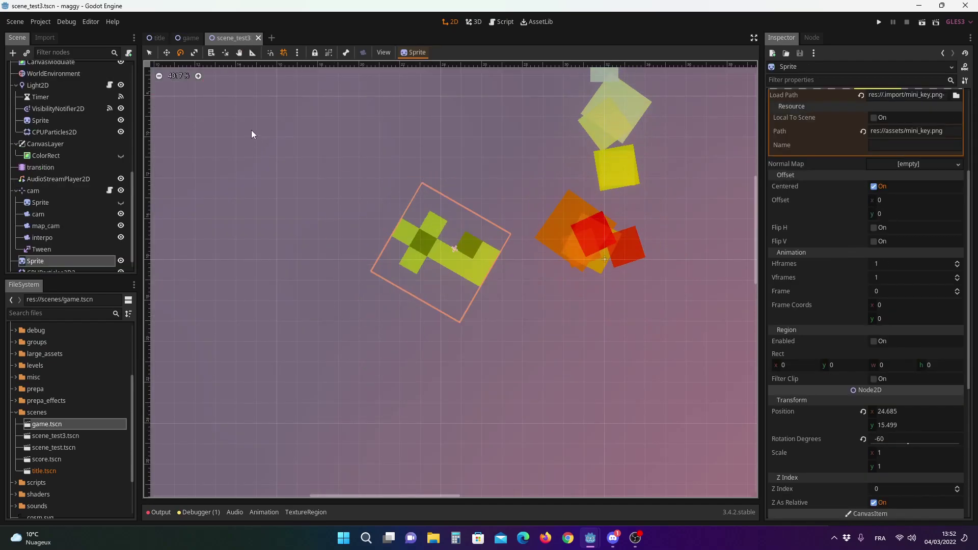
{"action": "left_click", "coordinate": [189, 38]}
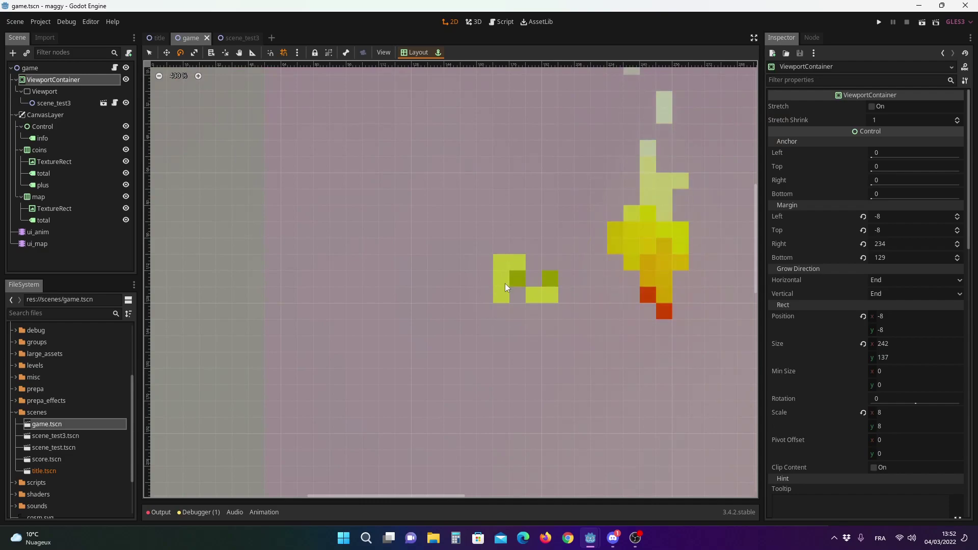
{"action": "scroll", "coordinate": [463, 261], "scroll_direction": "down", "scroll_amount": 2}
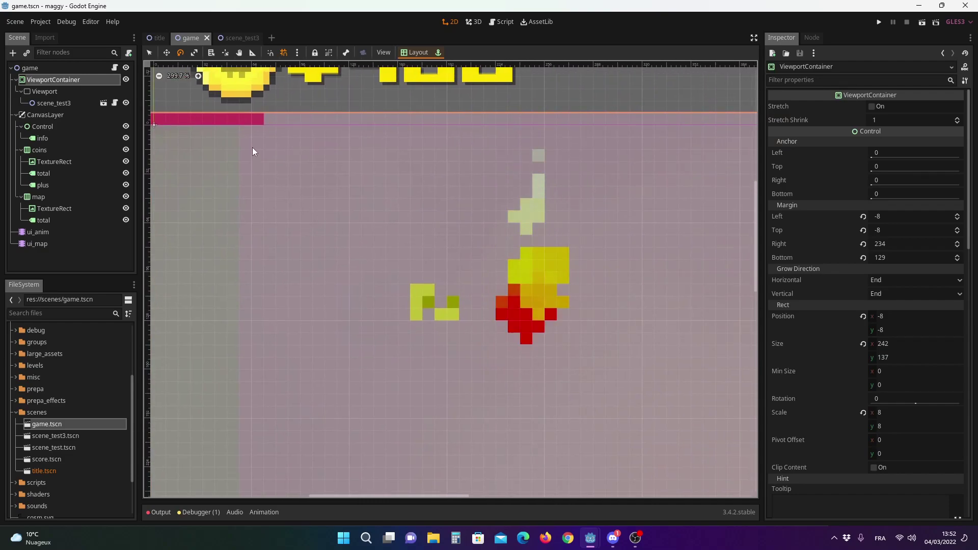
{"action": "left_click", "coordinate": [234, 37]}
Rotate the key sprite back to 0 degrees, save, and zoom out in the game scene to view it.
{"action": "left_click_drag", "start_coordinate": [361, 241], "coordinate": [412, 155]}
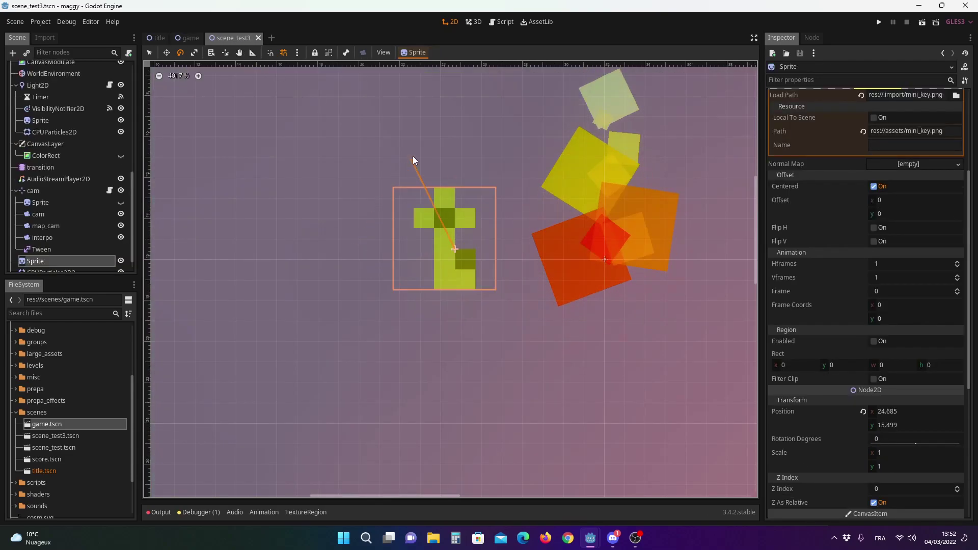
{"action": "scroll", "coordinate": [465, 250], "scroll_direction": "up", "scroll_amount": 1}
{"action": "scroll", "coordinate": [462, 256], "scroll_direction": "up", "scroll_amount": 5}
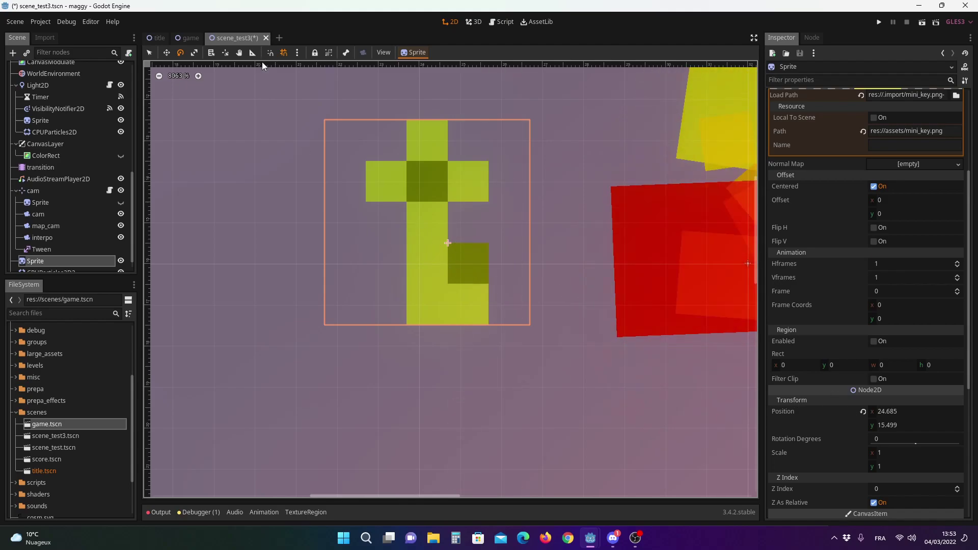
{"action": "key", "text": "ctrl+s"}
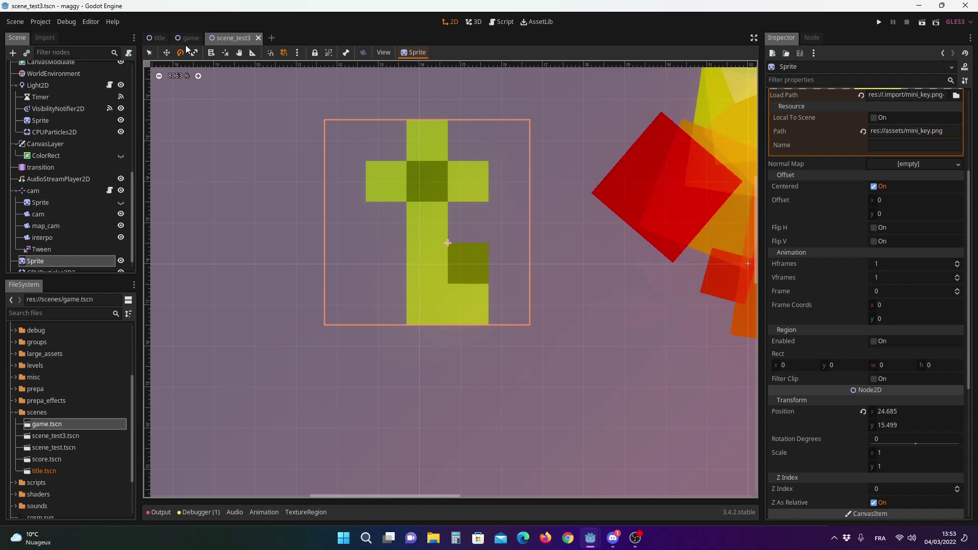
{"action": "left_click", "coordinate": [189, 39]}
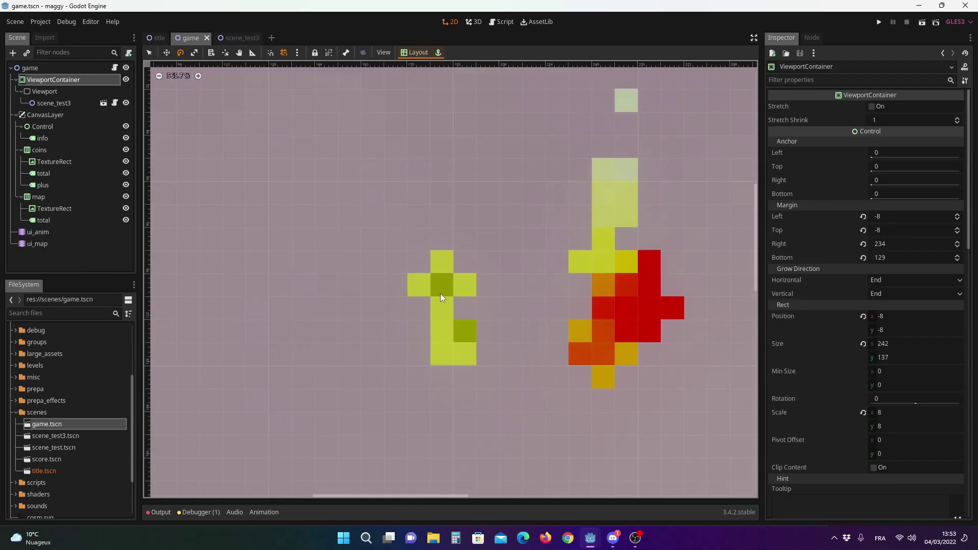
{"action": "scroll", "coordinate": [441, 293], "scroll_direction": "down", "scroll_amount": 1}
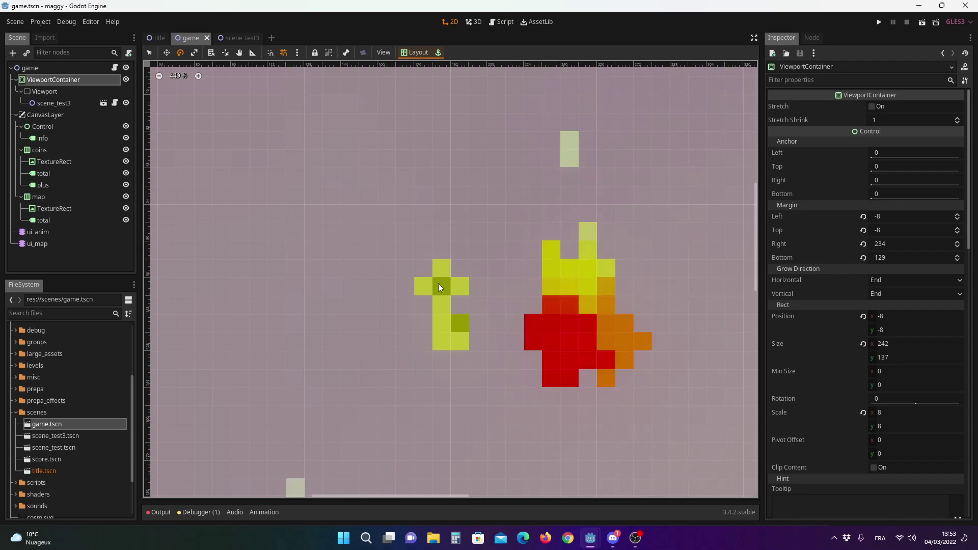
{"action": "scroll", "coordinate": [471, 270], "scroll_direction": "down", "scroll_amount": 3}
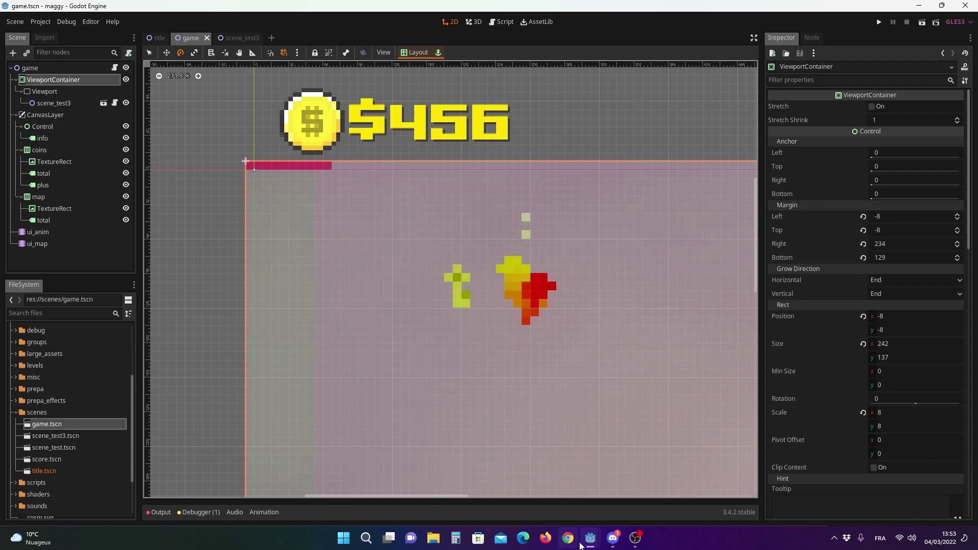
Run the perfect_pixel test scene and maximize its debug window, showing offset x at 0.0000.
{"action": "mouse_move", "coordinate": [590, 538]}
{"action": "left_click", "coordinate": [512, 486]}
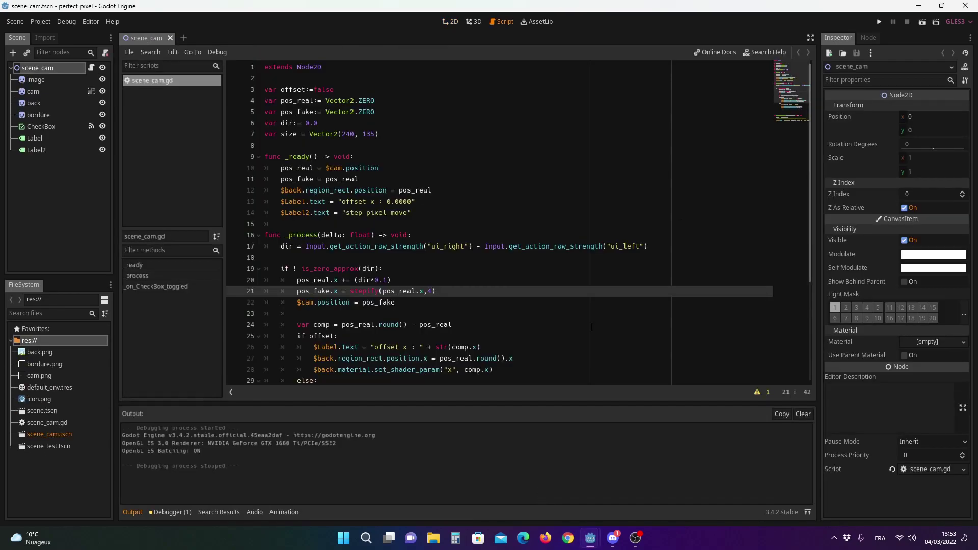
{"action": "left_click", "coordinate": [879, 22]}
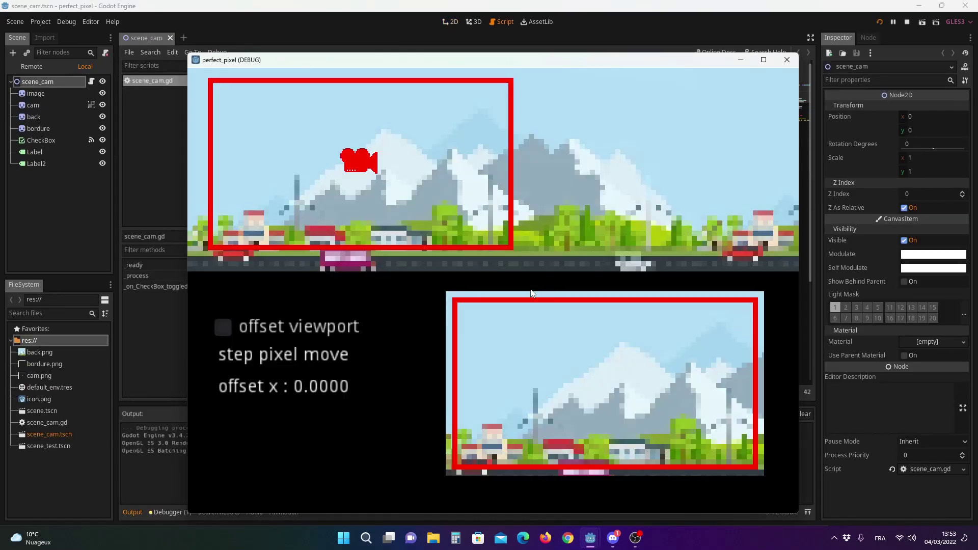
{"action": "left_click", "coordinate": [764, 60]}
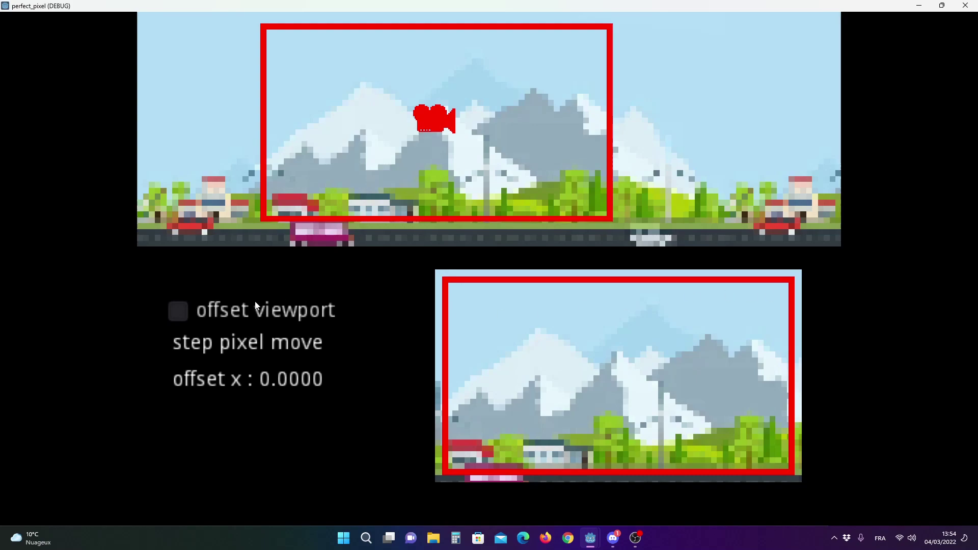
Tick 'offset viewport' for smooth camera motion, then stop the perfect_pixel test run.
{"action": "left_click", "coordinate": [178, 316]}
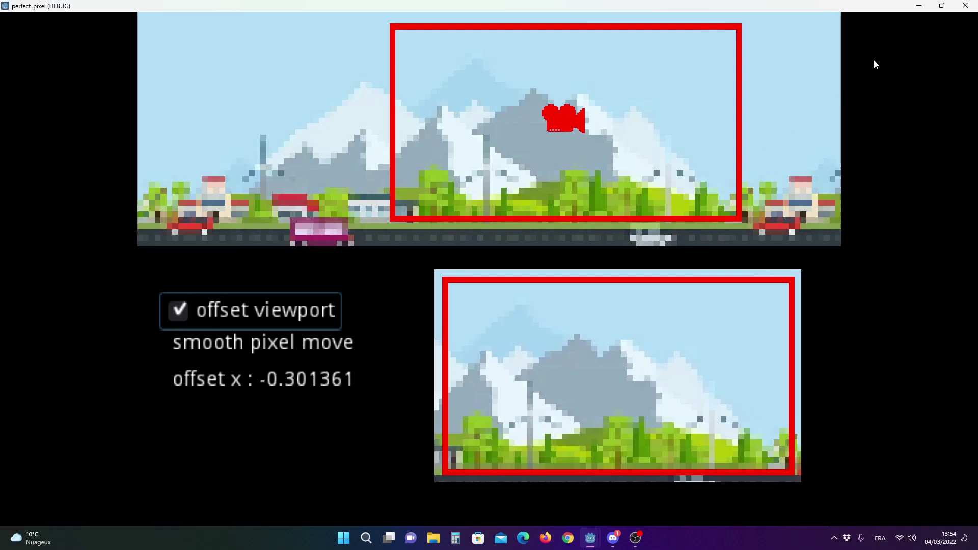
{"action": "left_click", "coordinate": [918, 6]}
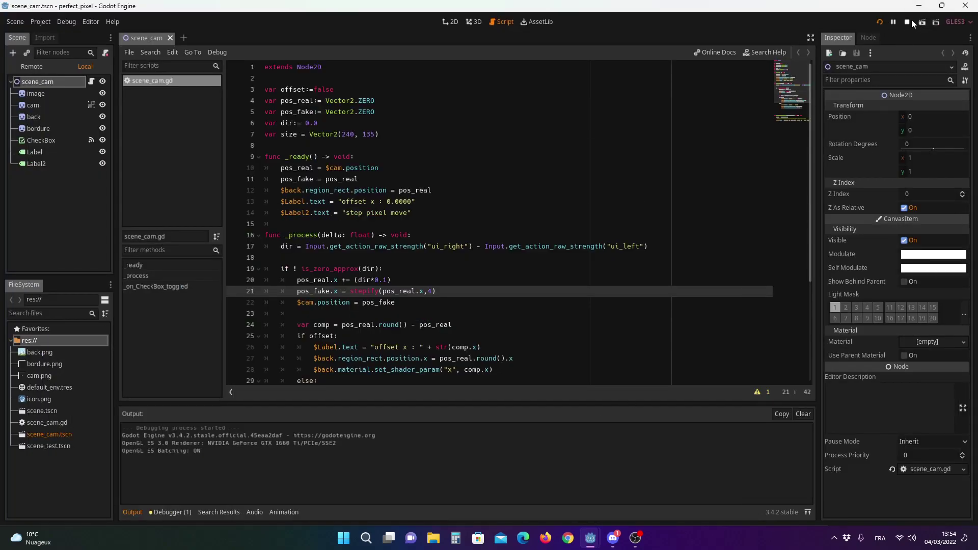
{"action": "left_click", "coordinate": [911, 21]}
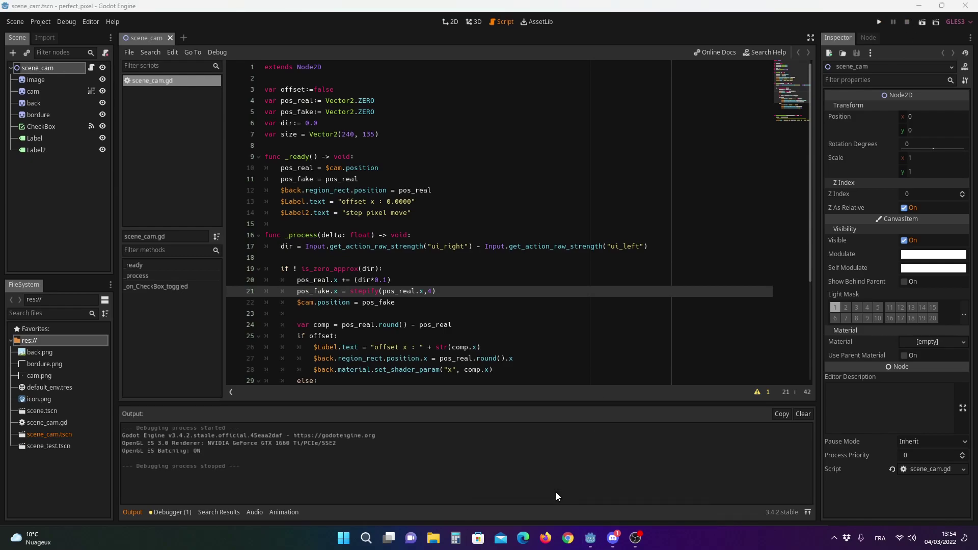
Run the maggy game, start with C, and walk the player down into the wooden room and up a ledge.
{"action": "mouse_move", "coordinate": [590, 538]}
{"action": "left_click", "coordinate": [647, 484]}
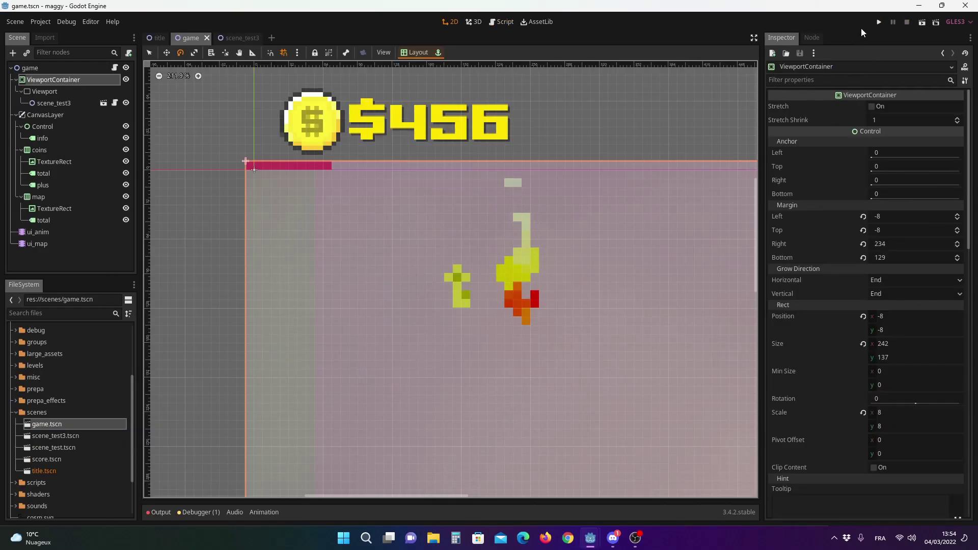
{"action": "left_click", "coordinate": [880, 22]}
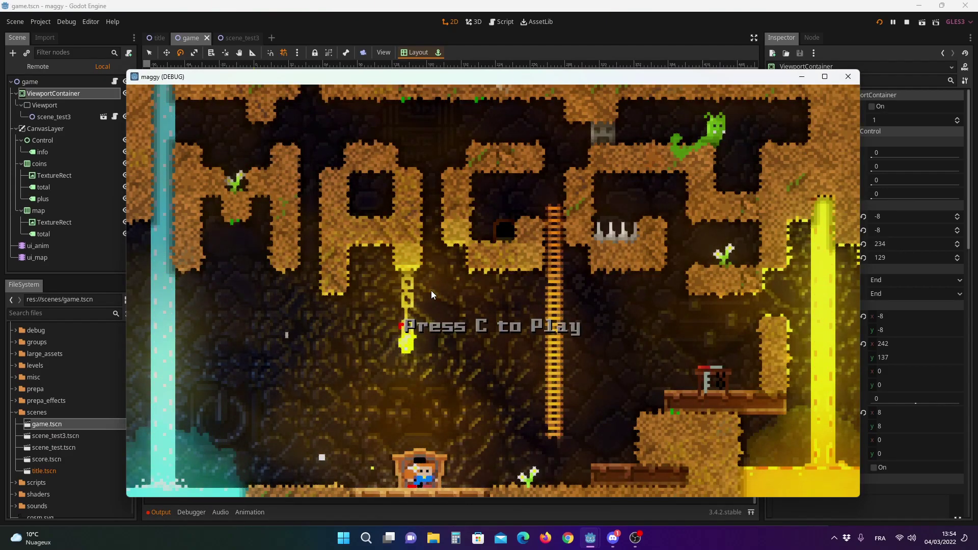
{"action": "key", "text": "c"}
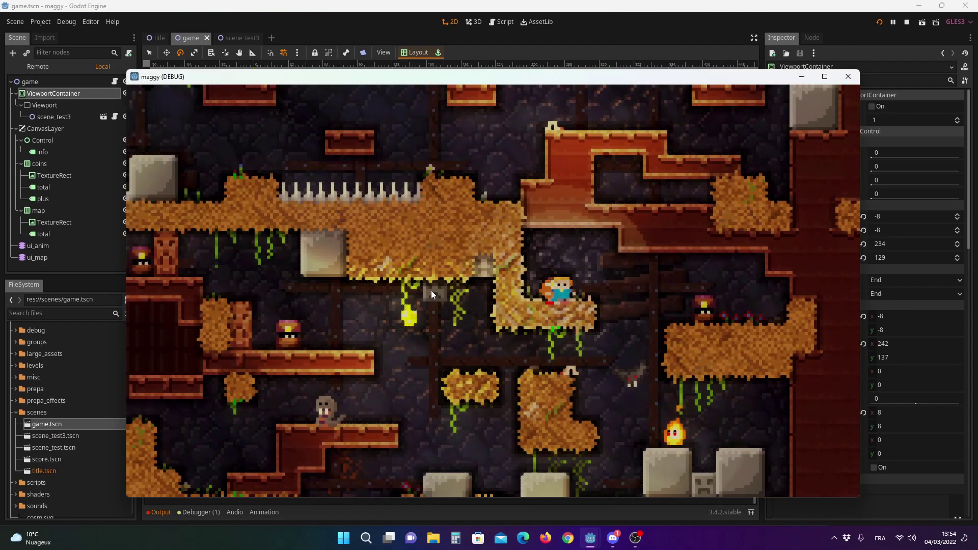
{"action": "key", "text": "Right"}
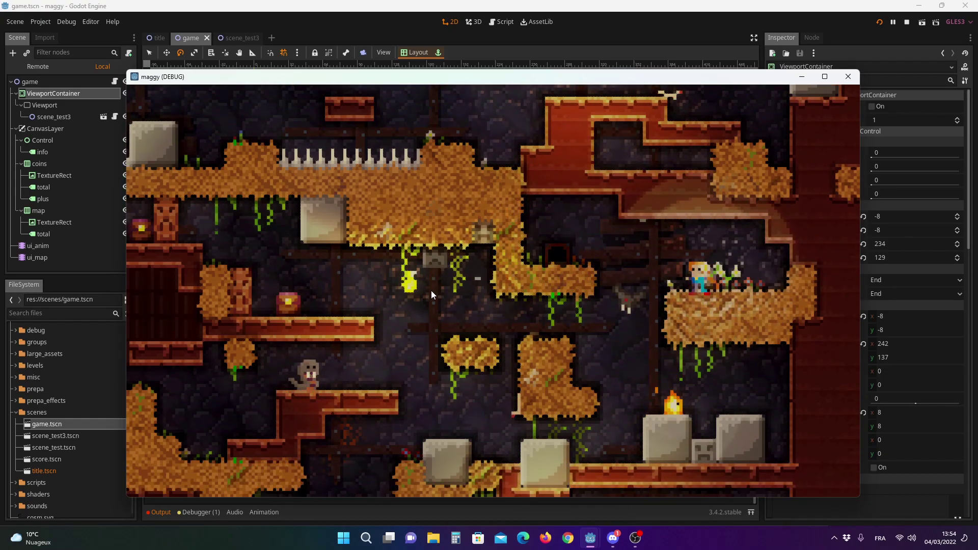
{"action": "key", "text": "Left"}
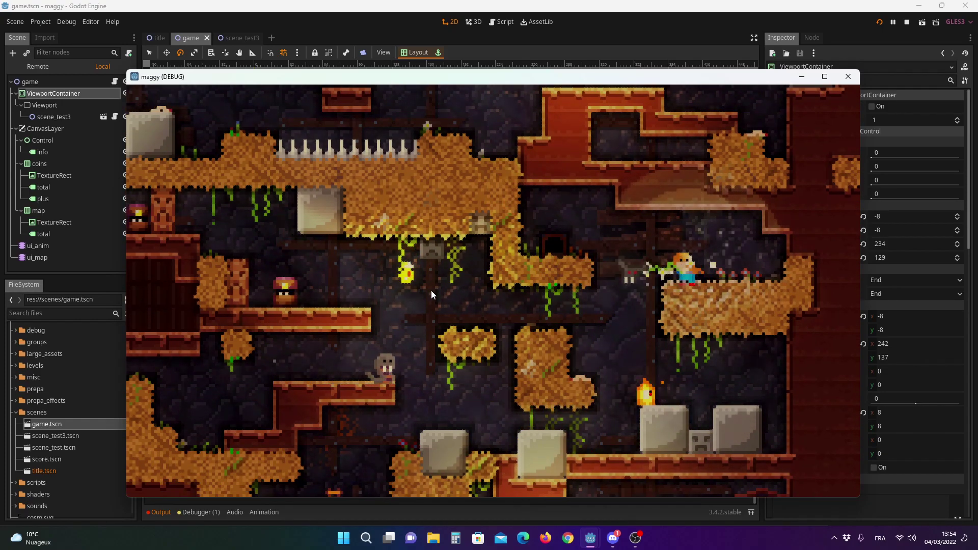
{"action": "key", "text": "Left"}
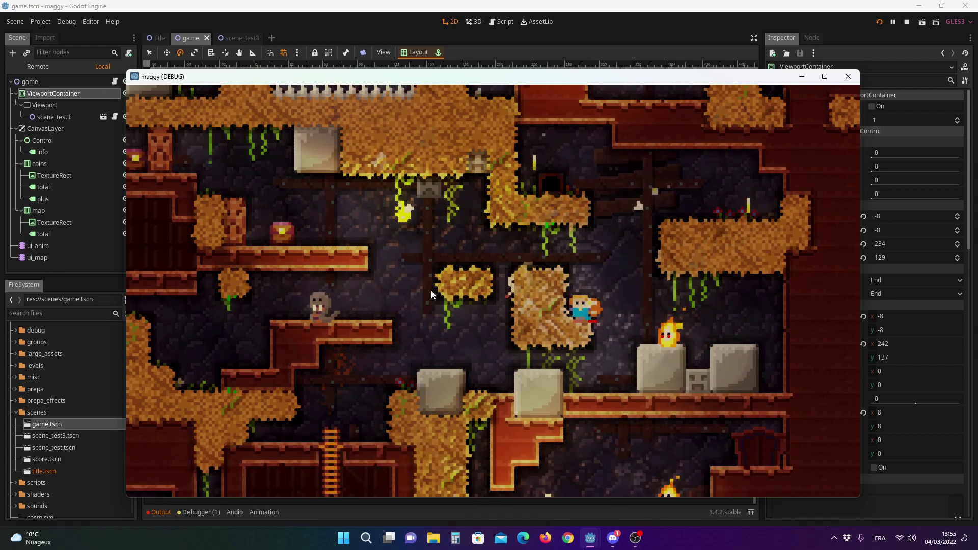
{"action": "key", "text": "Left"}
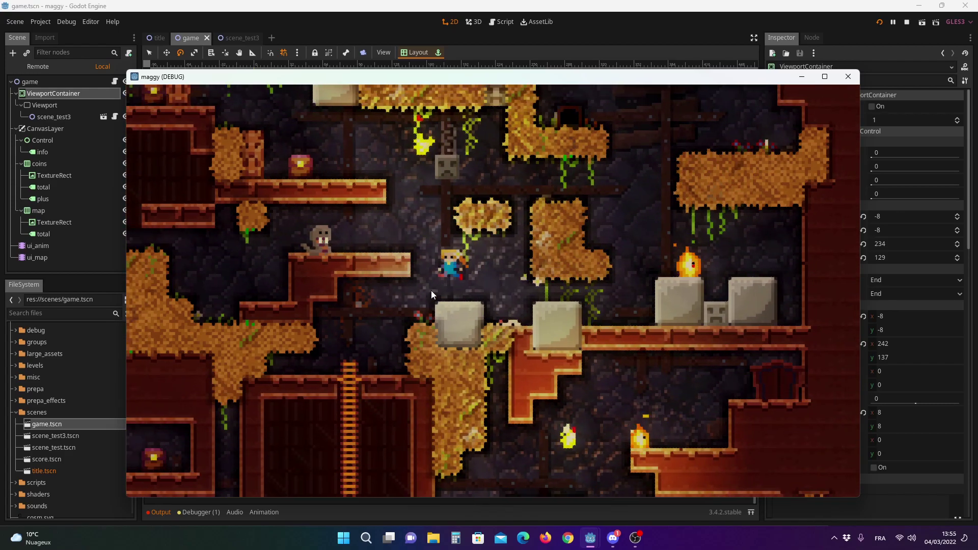
{"action": "key", "text": "Left"}
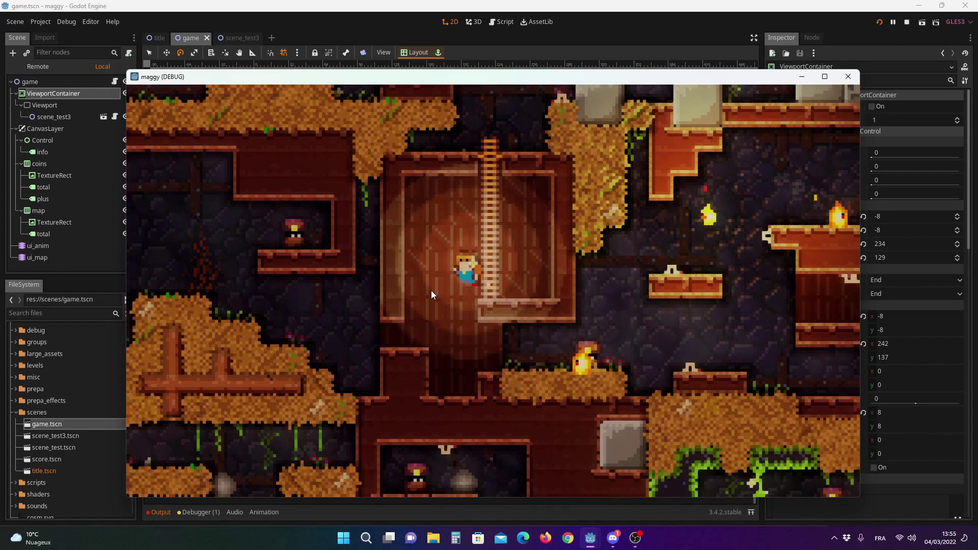
{"action": "key", "text": "Left"}
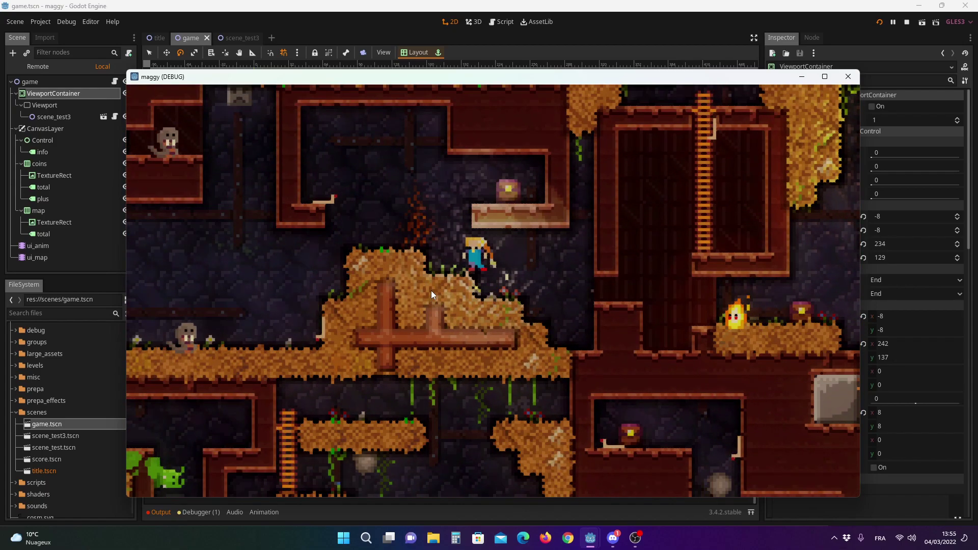
{"action": "key", "text": "Up"}
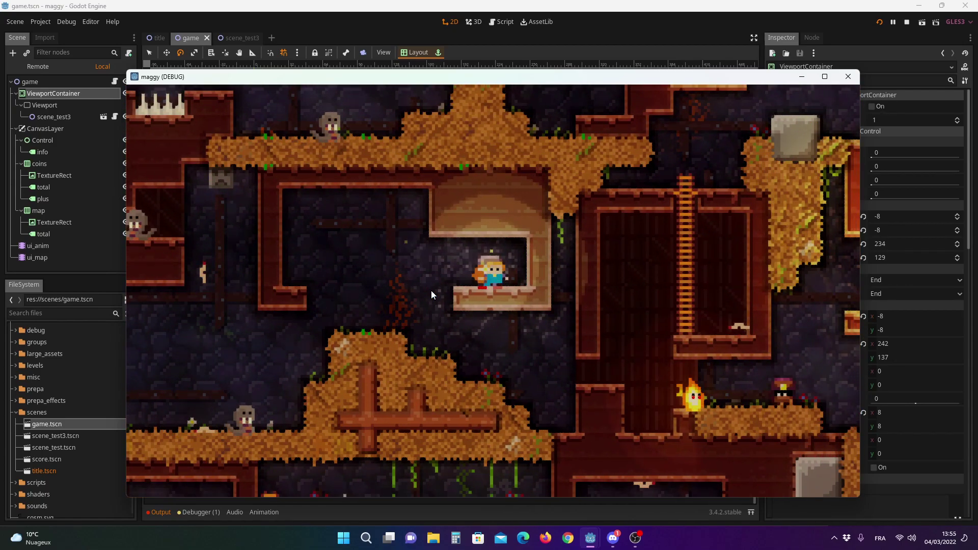
Maximize the game, move the player left and right to watch the camera, then quit with F8.
{"action": "left_click", "coordinate": [824, 76]}
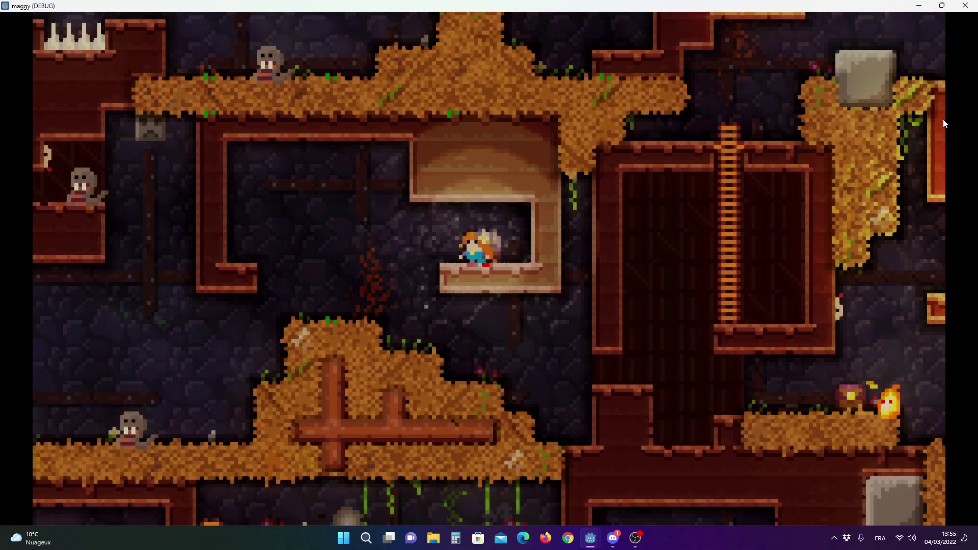
{"action": "key", "text": "Right"}
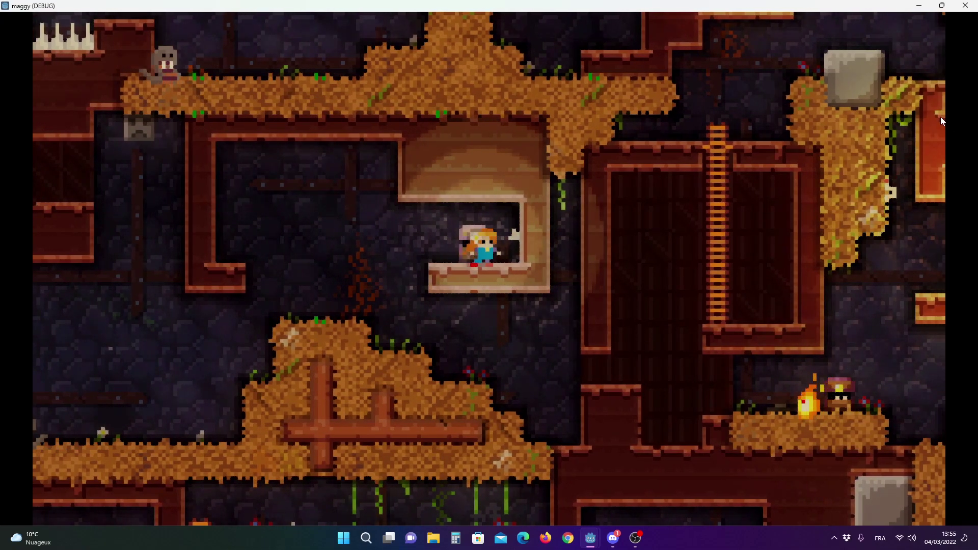
{"action": "key", "text": "Left"}
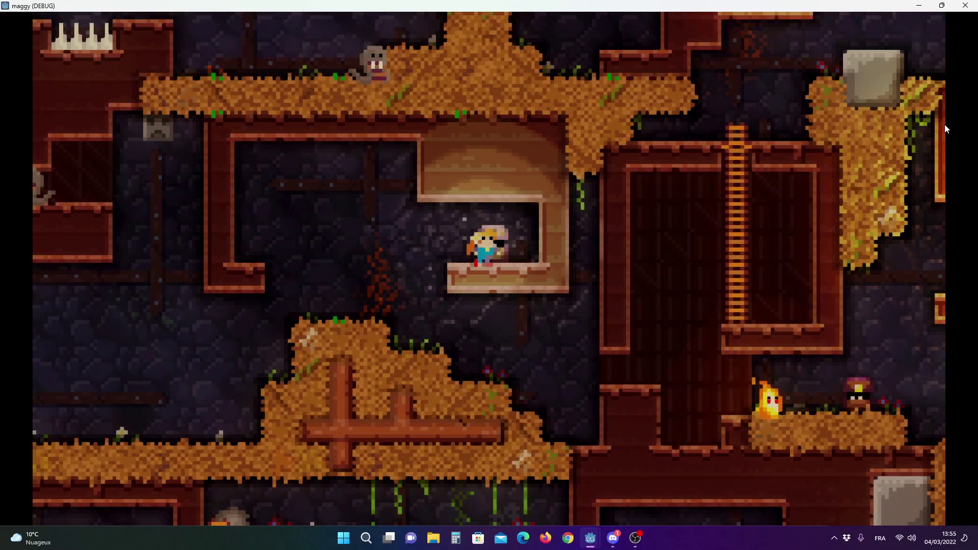
{"action": "key", "text": "Right"}
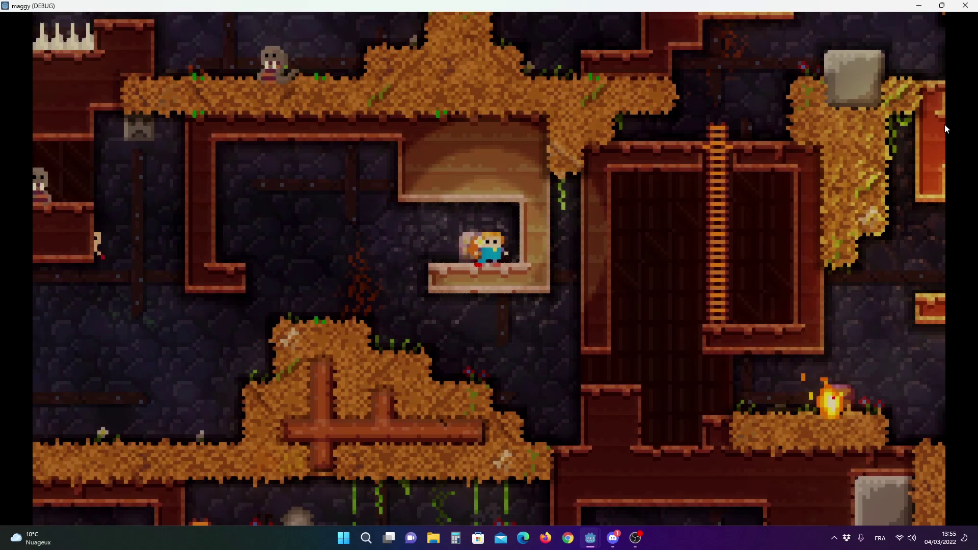
{"action": "key", "text": "Left"}
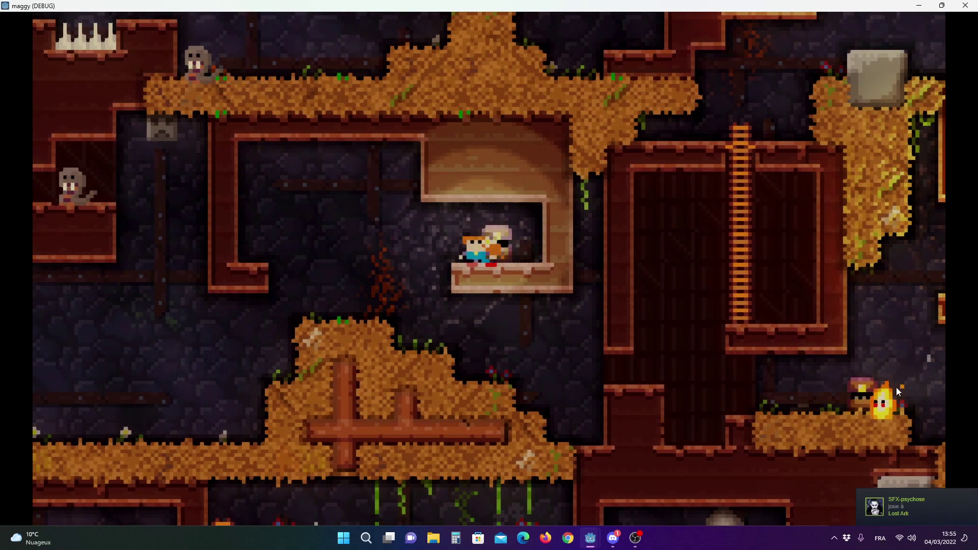
{"action": "key", "text": "F8"}
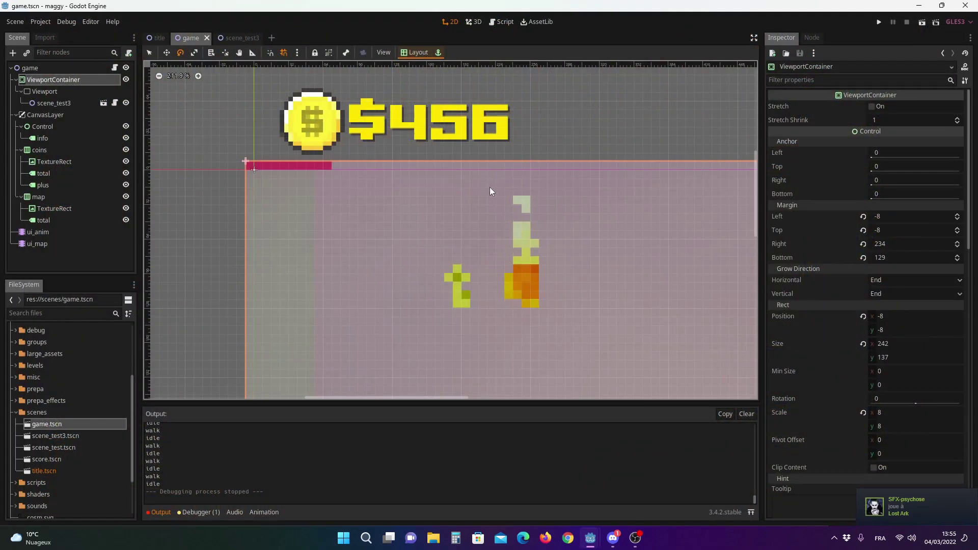
Zoom out and inspect the scene_test3, ViewportContainer and Viewport nodes, ending on the 242 × 137 Viewport.
{"action": "scroll", "coordinate": [427, 196], "scroll_direction": "down", "scroll_amount": 3}
{"action": "scroll", "coordinate": [355, 127], "scroll_direction": "down", "scroll_amount": 2}
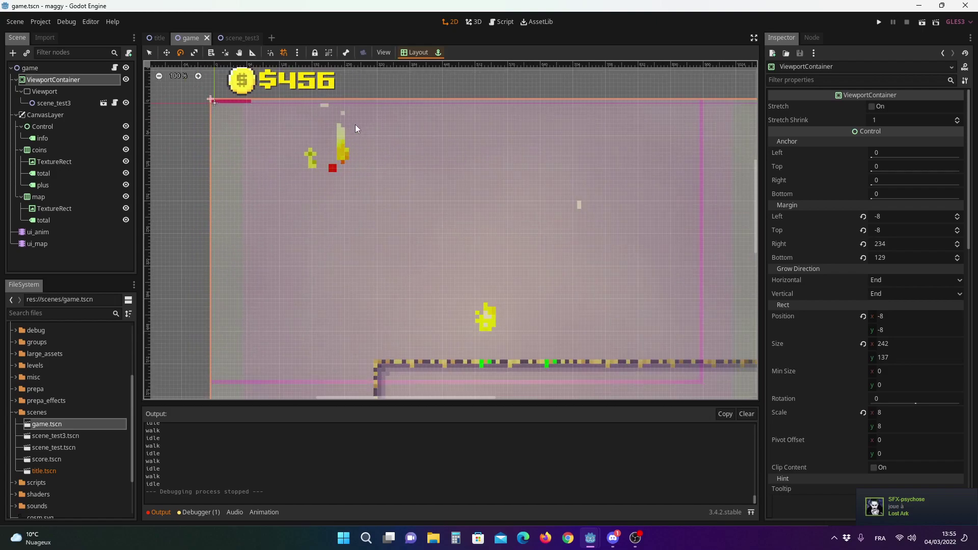
{"action": "scroll", "coordinate": [422, 125], "scroll_direction": "down", "scroll_amount": 1}
{"action": "left_click", "coordinate": [47, 103]}
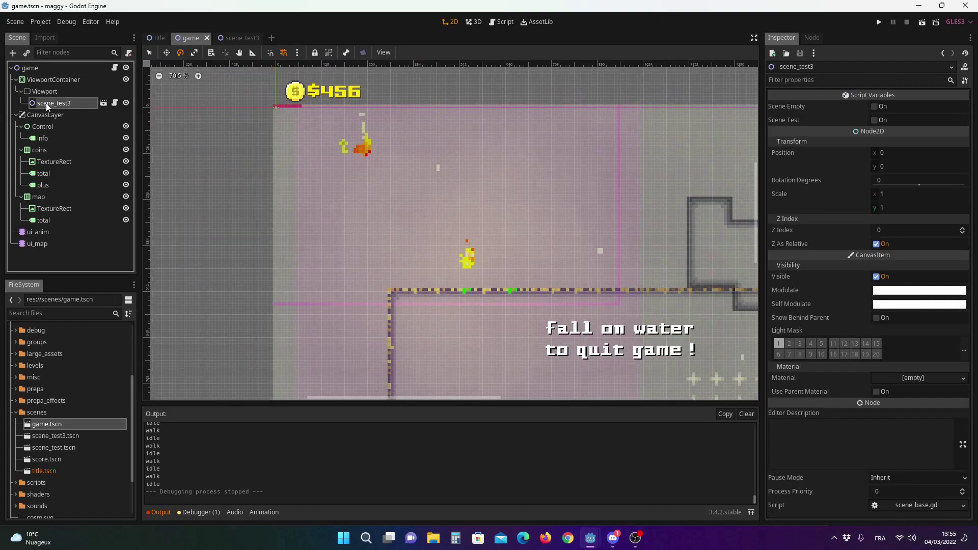
{"action": "left_click", "coordinate": [44, 81]}
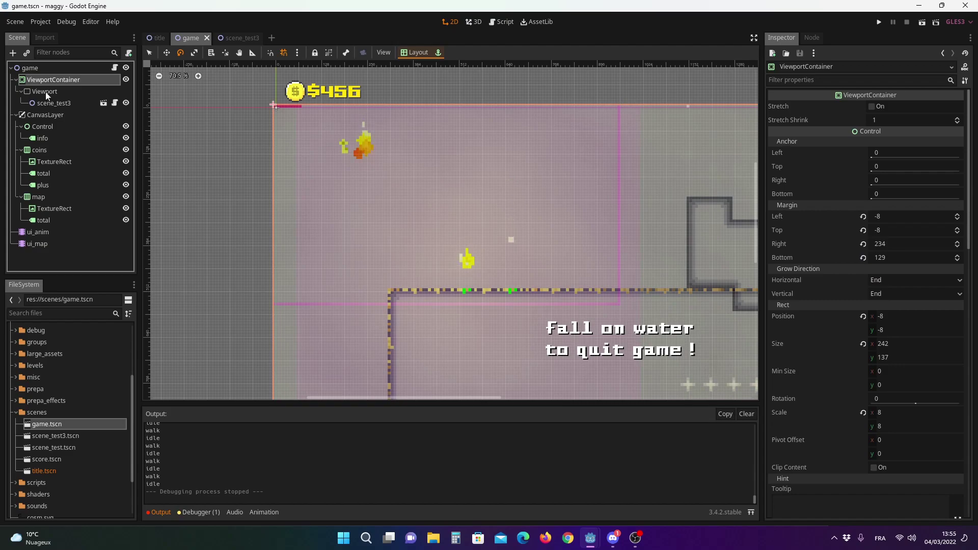
{"action": "left_click", "coordinate": [45, 91]}
{"action": "left_click", "coordinate": [51, 105]}
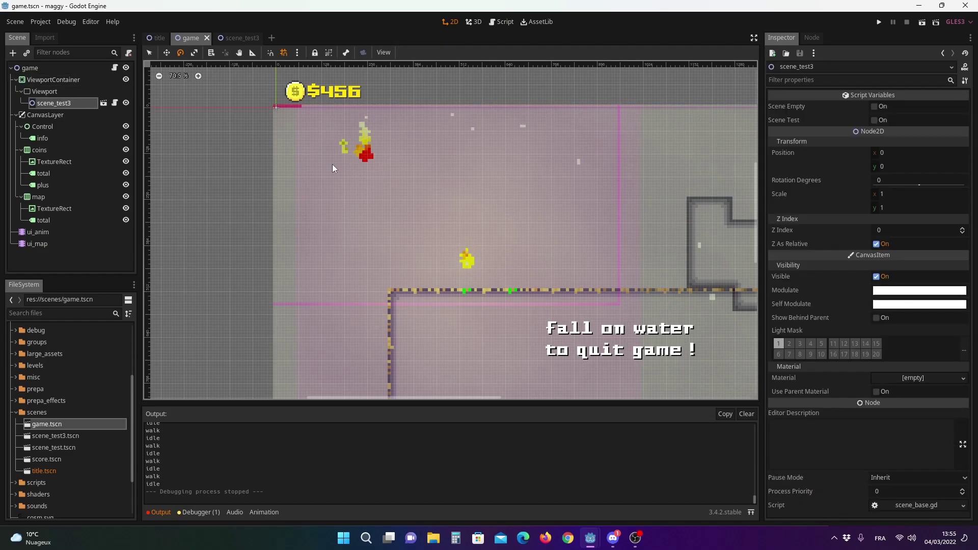
{"action": "scroll", "coordinate": [306, 165], "scroll_direction": "down", "scroll_amount": 1}
{"action": "middle_click_drag", "start_coordinate": [307, 124], "coordinate": [473, 165]}
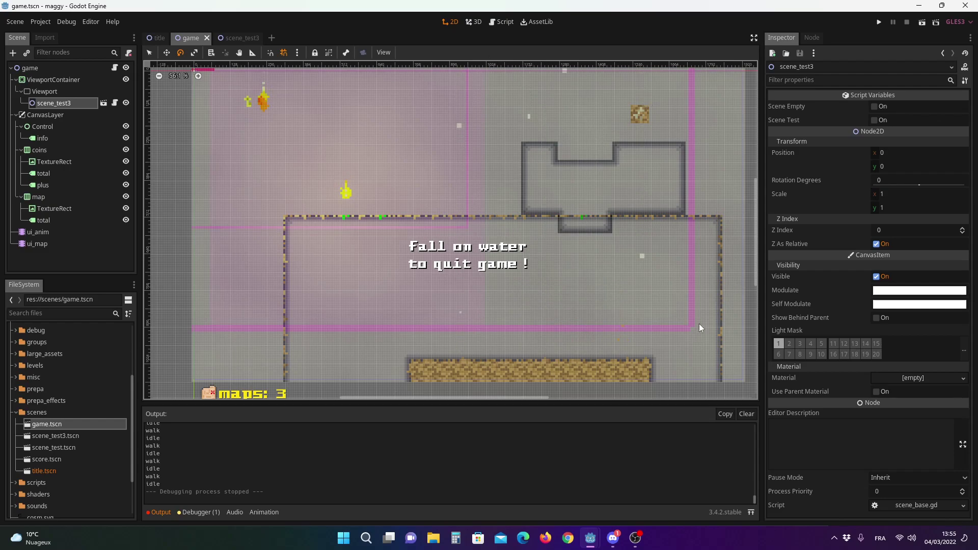
{"action": "left_click", "coordinate": [51, 92]}
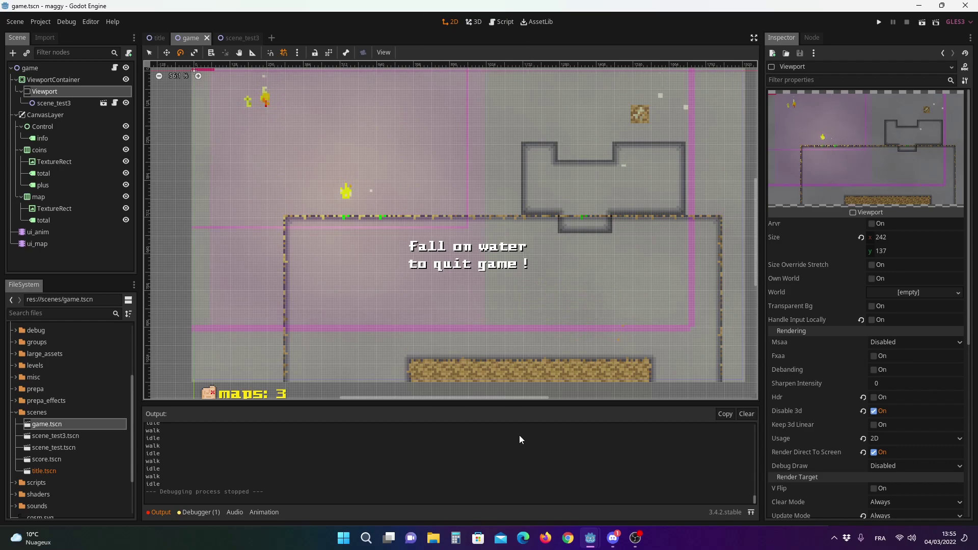
{"action": "middle_click_drag", "start_coordinate": [298, 144], "coordinate": [311, 207]}
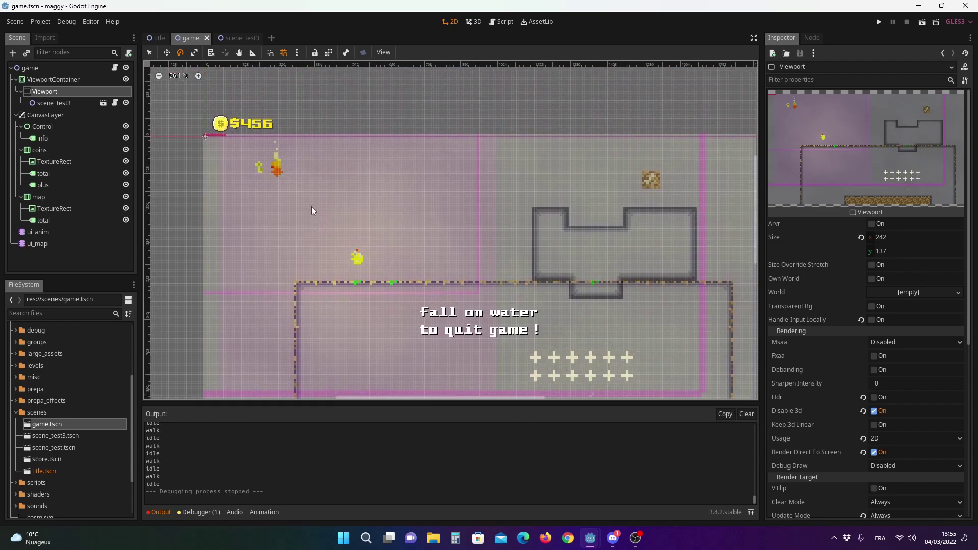
{"action": "scroll", "coordinate": [416, 170], "scroll_direction": "up", "scroll_amount": 1}
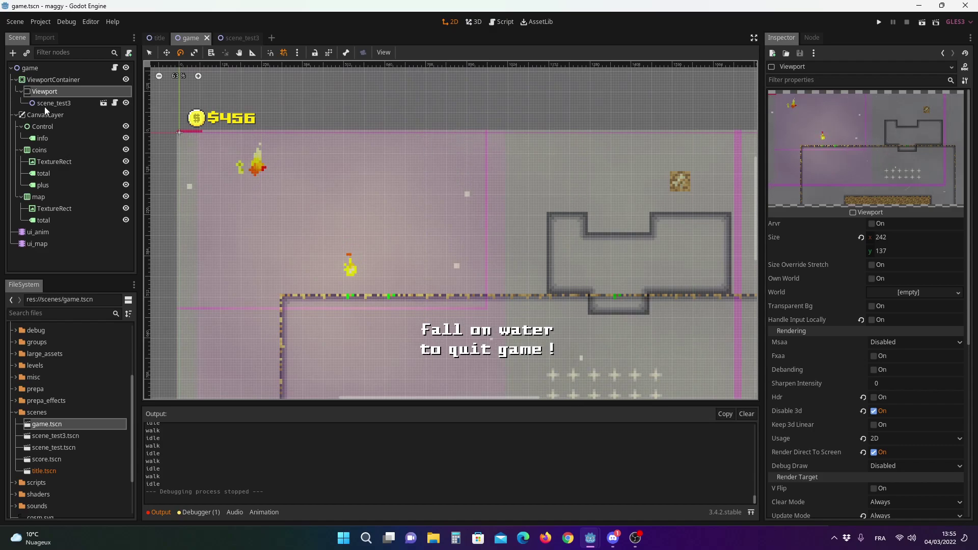
{"action": "scroll", "coordinate": [885, 357], "scroll_direction": "down", "scroll_amount": 5}
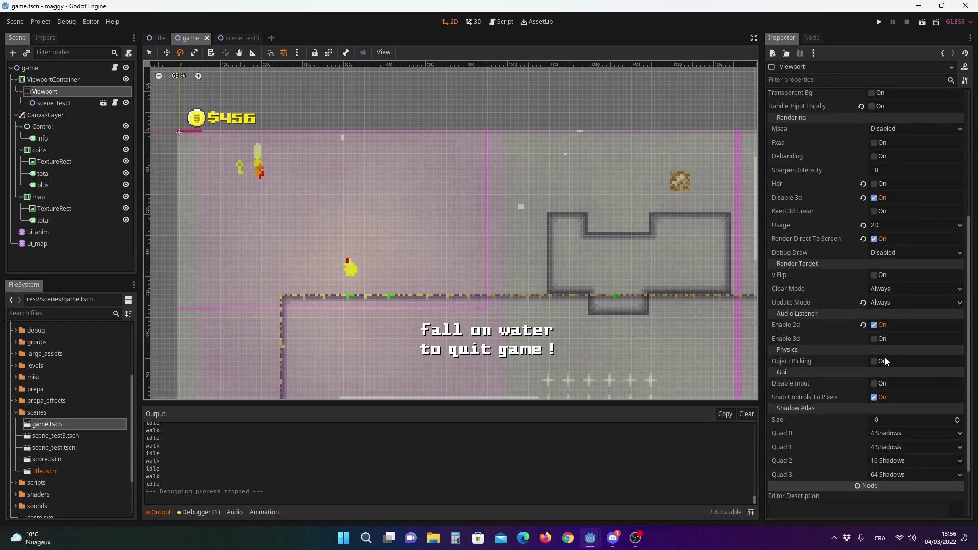
{"action": "scroll", "coordinate": [885, 356], "scroll_direction": "up", "scroll_amount": 1}
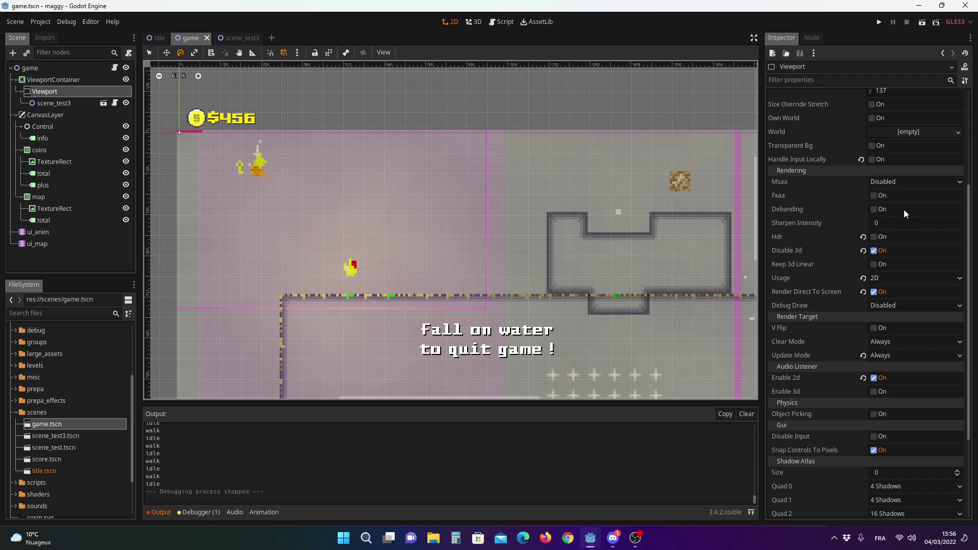
{"action": "scroll", "coordinate": [810, 252], "scroll_direction": "up", "scroll_amount": 5}
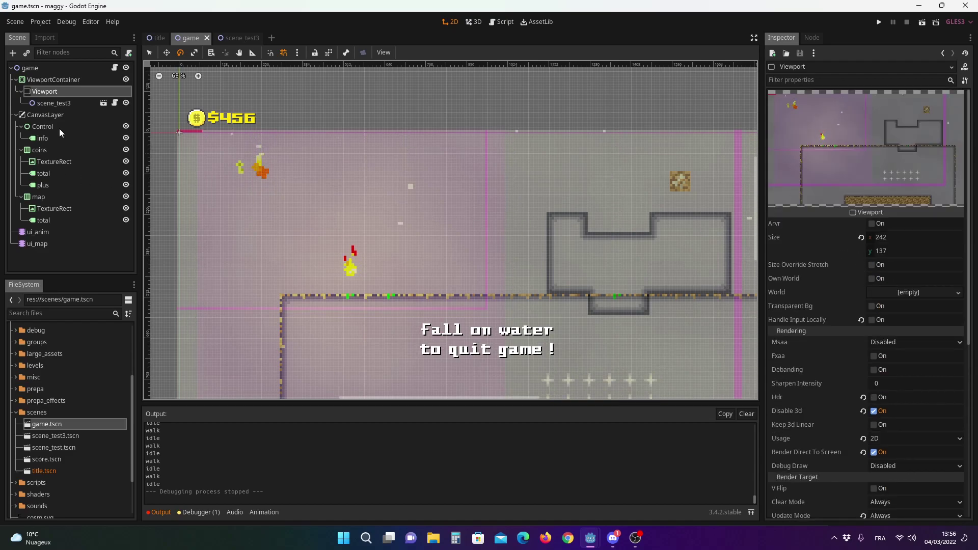
Select ViewportContainer (242 × 137, scale 8) and zoom into its top-left corner, then back out.
{"action": "left_click", "coordinate": [44, 78]}
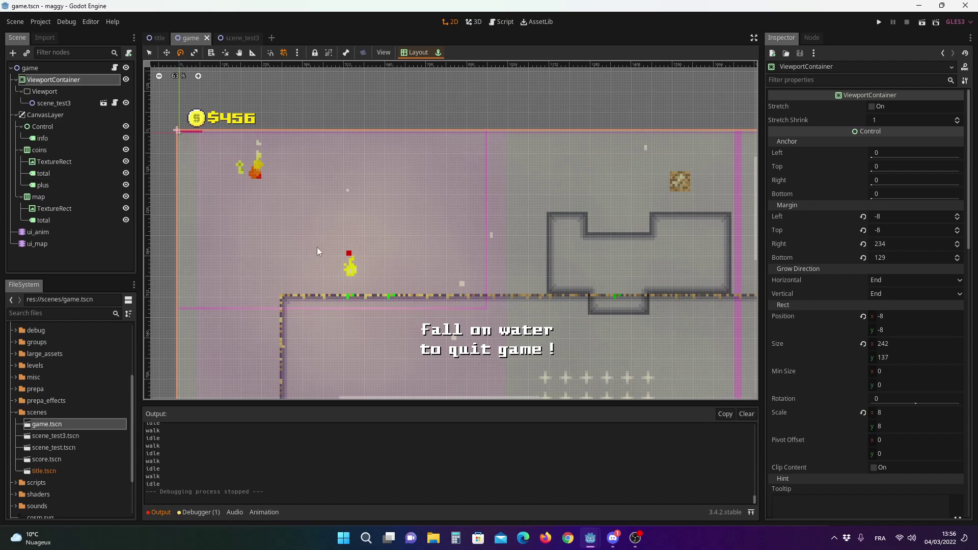
{"action": "scroll", "coordinate": [374, 208], "scroll_direction": "up", "scroll_amount": 5}
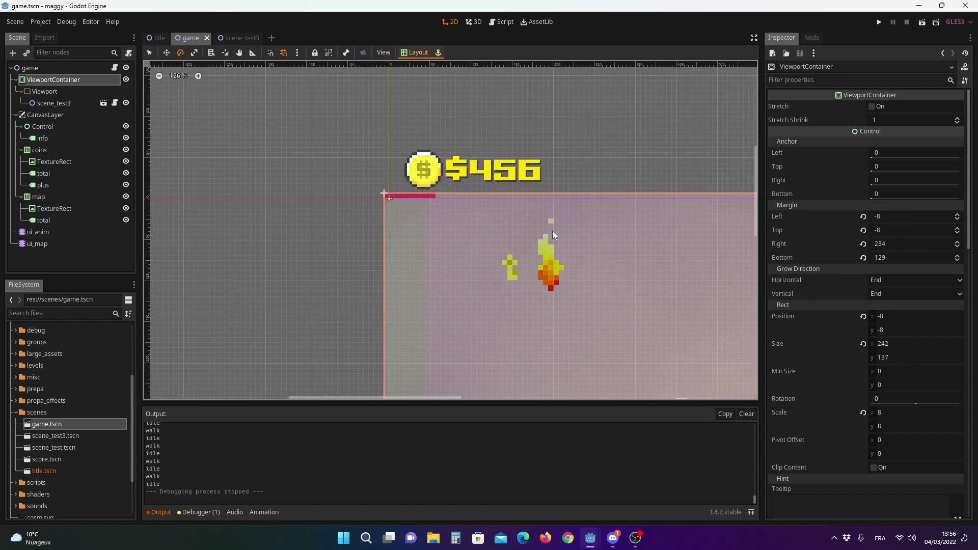
{"action": "scroll", "coordinate": [382, 194], "scroll_direction": "up", "scroll_amount": 3}
{"action": "scroll", "coordinate": [394, 196], "scroll_direction": "up", "scroll_amount": 3}
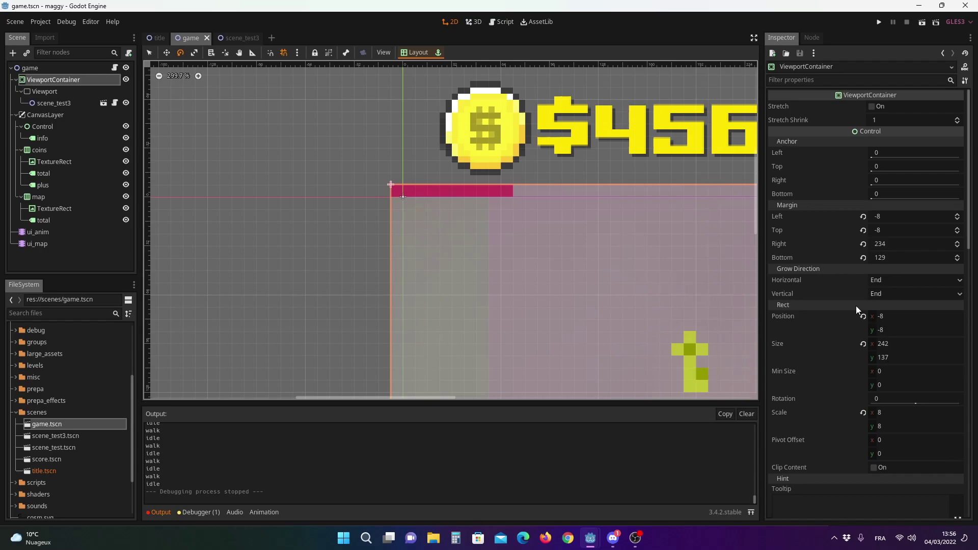
{"action": "scroll", "coordinate": [398, 198], "scroll_direction": "down", "scroll_amount": 2}
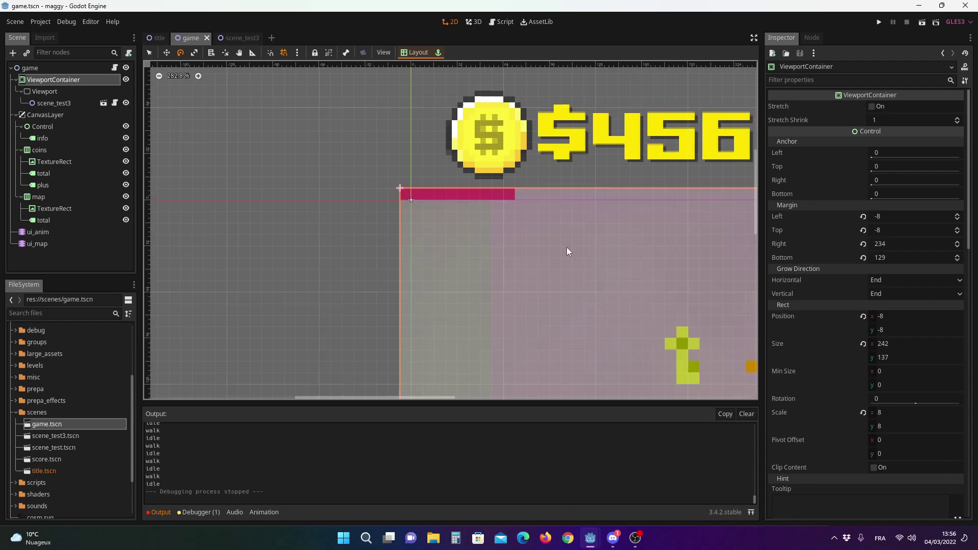
{"action": "scroll", "coordinate": [566, 247], "scroll_direction": "down", "scroll_amount": 2}
{"action": "middle_click_drag", "start_coordinate": [572, 257], "coordinate": [362, 148]}
{"action": "scroll", "coordinate": [431, 192], "scroll_direction": "down", "scroll_amount": 2}
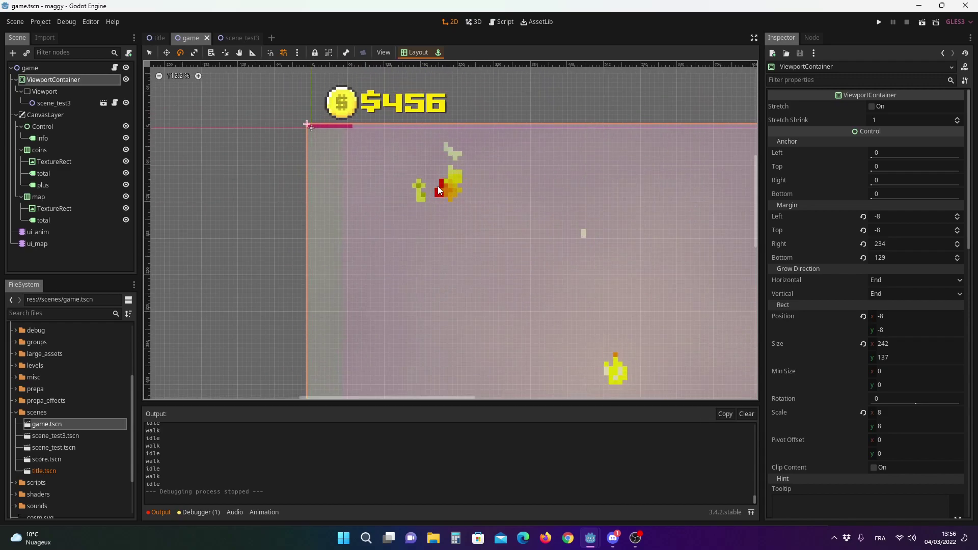
{"action": "left_click", "coordinate": [39, 22]}
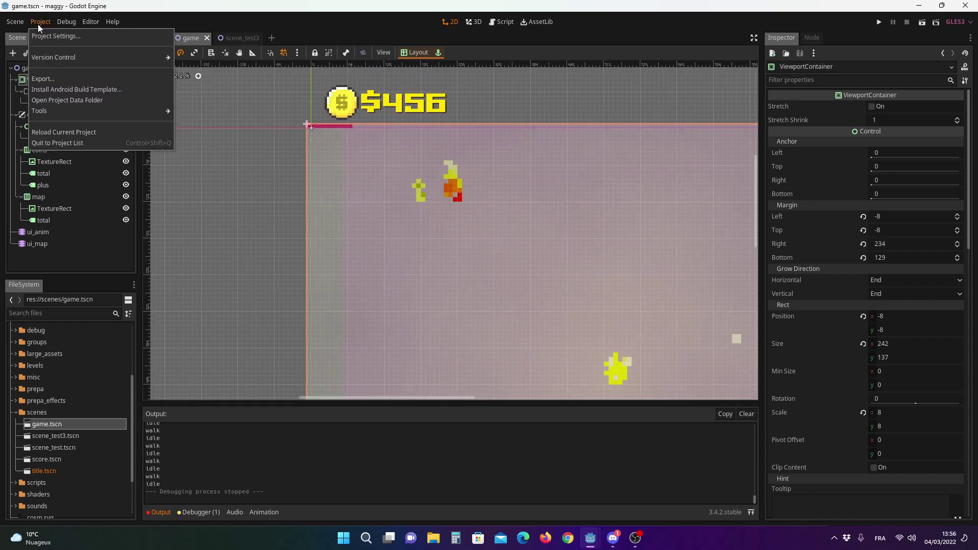
{"action": "left_click", "coordinate": [49, 35]}
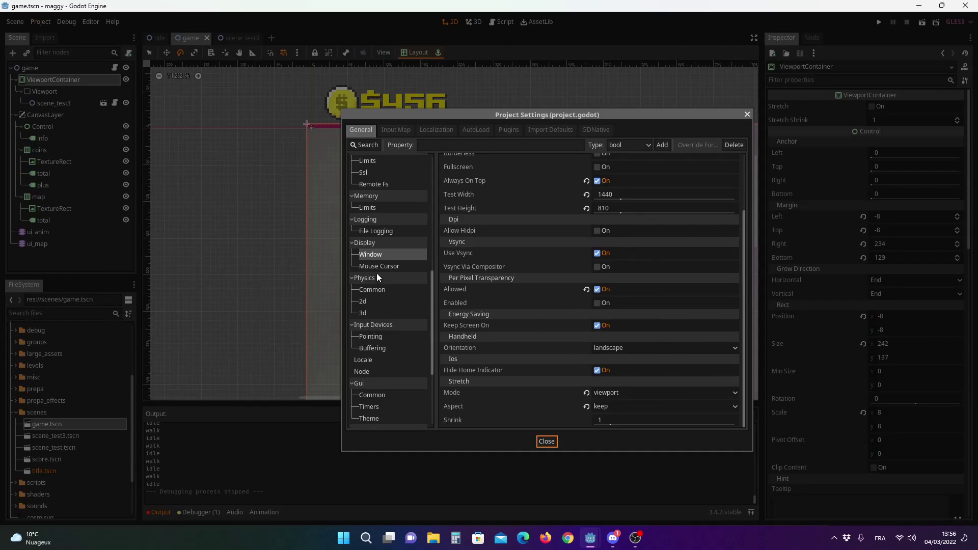
{"action": "left_click", "coordinate": [403, 255]}
{"action": "scroll", "coordinate": [653, 242], "scroll_direction": "up", "scroll_amount": 2}
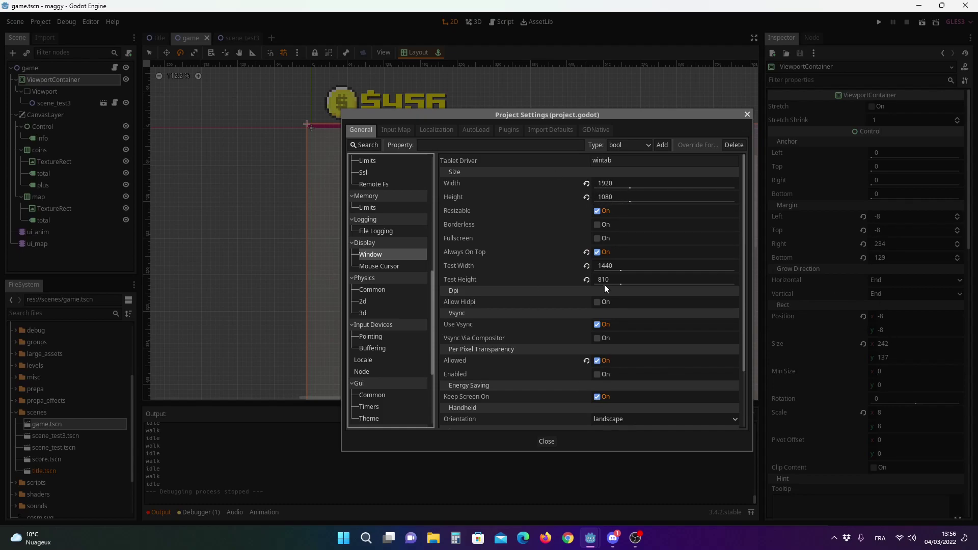
{"action": "scroll", "coordinate": [605, 288], "scroll_direction": "down", "scroll_amount": 3}
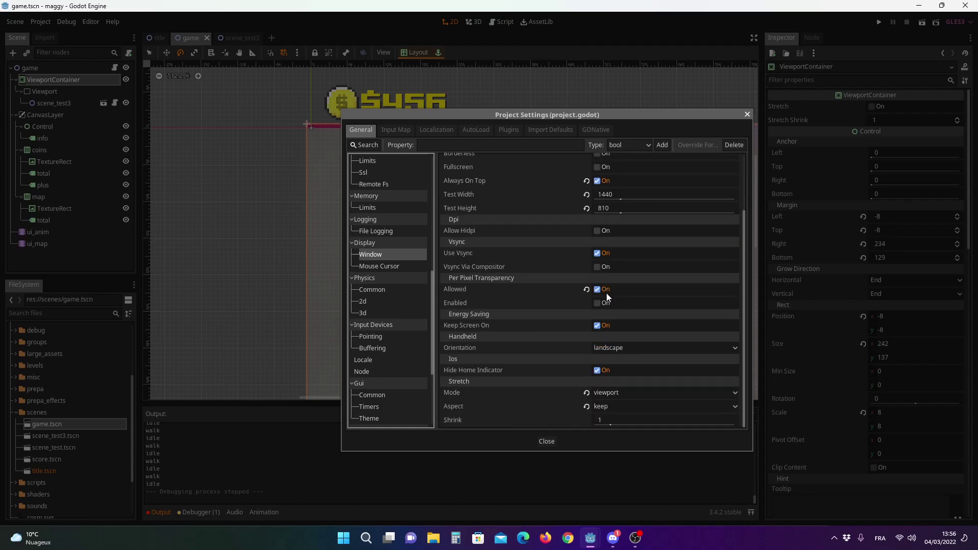
{"action": "left_click", "coordinate": [613, 392]}
{"action": "left_click", "coordinate": [616, 431]}
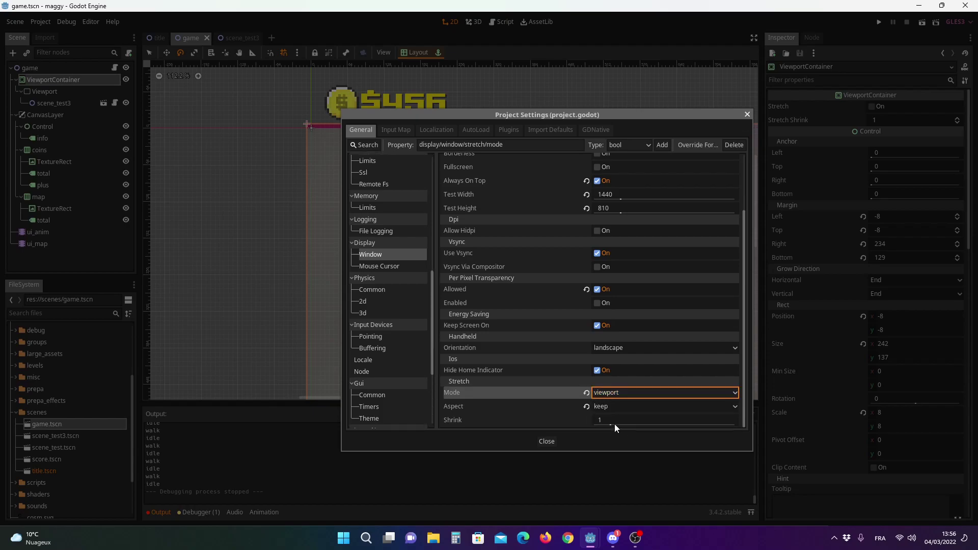
{"action": "left_click", "coordinate": [546, 442]}
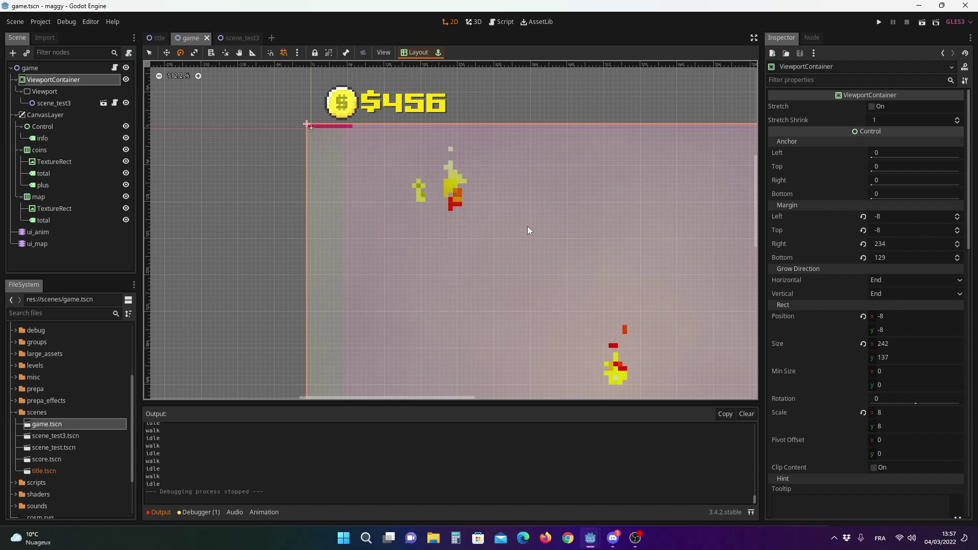
Scroll the Inspector to Material and open the container's shader in the Shader editor.
{"action": "scroll", "coordinate": [438, 201], "scroll_direction": "up", "scroll_amount": 2}
{"action": "scroll", "coordinate": [432, 208], "scroll_direction": "up", "scroll_amount": 2}
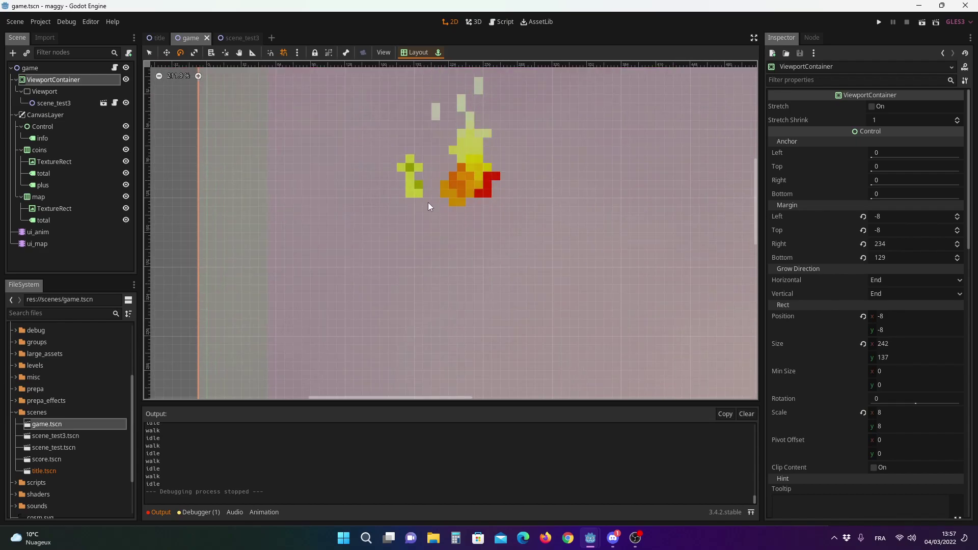
{"action": "scroll", "coordinate": [462, 199], "scroll_direction": "down", "scroll_amount": 2}
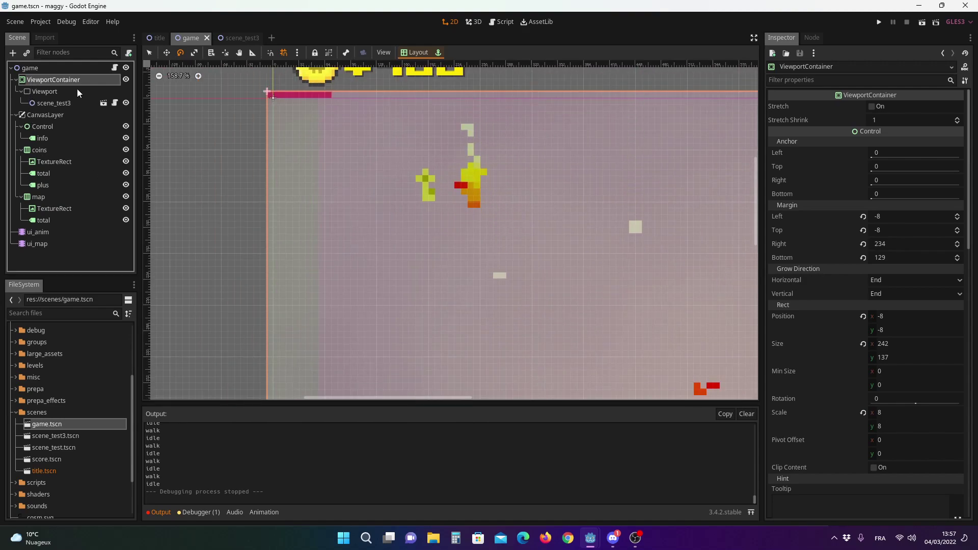
{"action": "scroll", "coordinate": [891, 356], "scroll_direction": "down", "scroll_amount": 5}
{"action": "scroll", "coordinate": [882, 329], "scroll_direction": "down", "scroll_amount": 5}
{"action": "scroll", "coordinate": [882, 328], "scroll_direction": "down", "scroll_amount": 5}
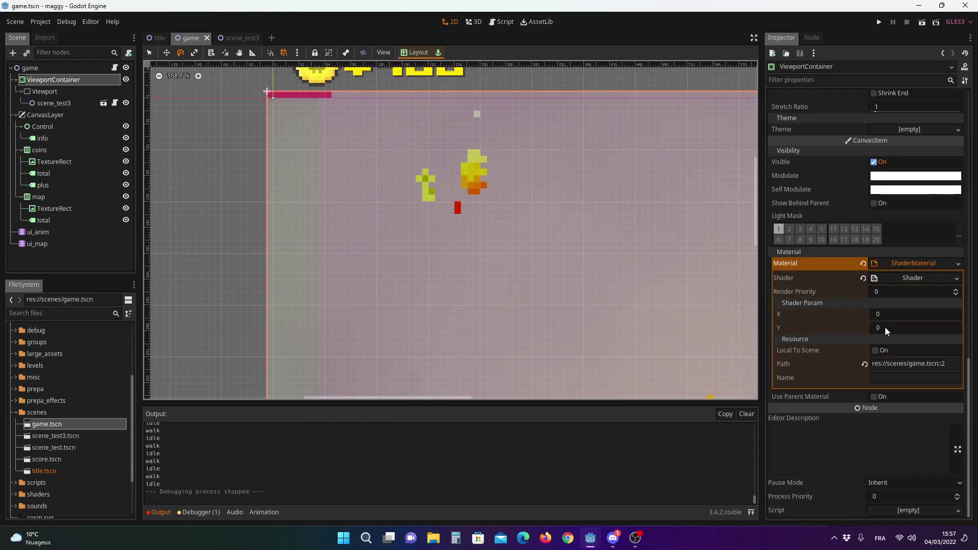
{"action": "left_click", "coordinate": [919, 276]}
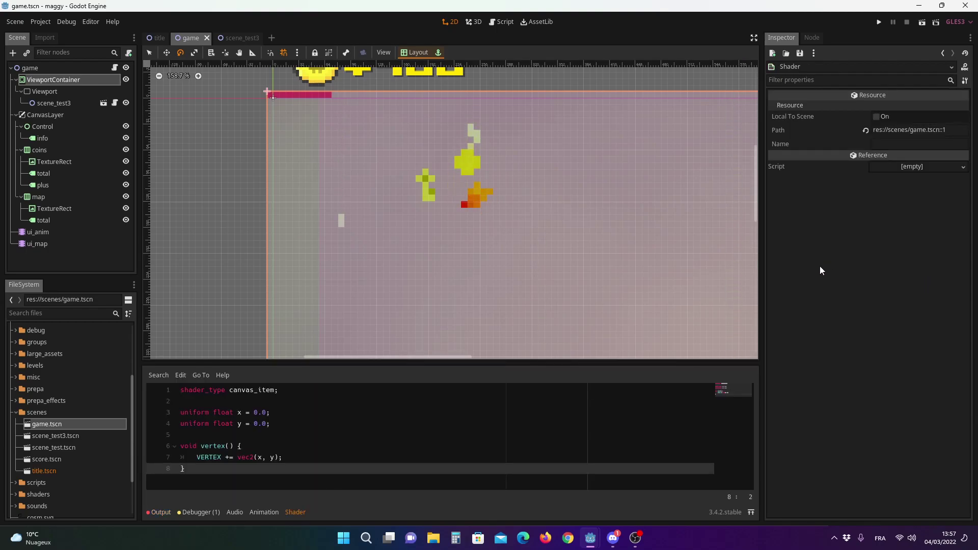
Review the x and y uniforms, both 0.0, and the vertex function that offsets VERTEX.
{"action": "key", "text": "Up"}
{"action": "key", "text": "Up"}
{"action": "key", "text": "Up"}
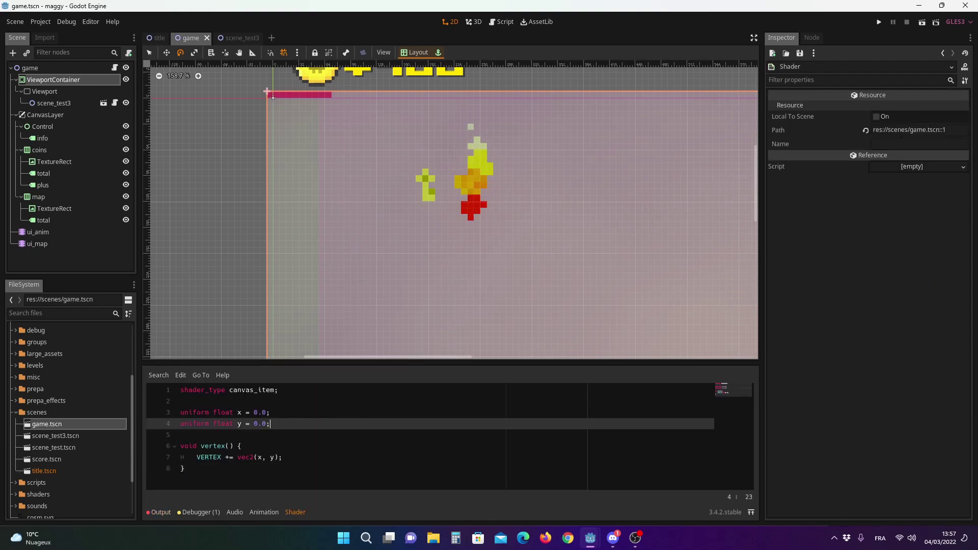
{"action": "key", "text": "Up"}
{"action": "key", "text": "Up"}
{"action": "key", "text": "Up"}
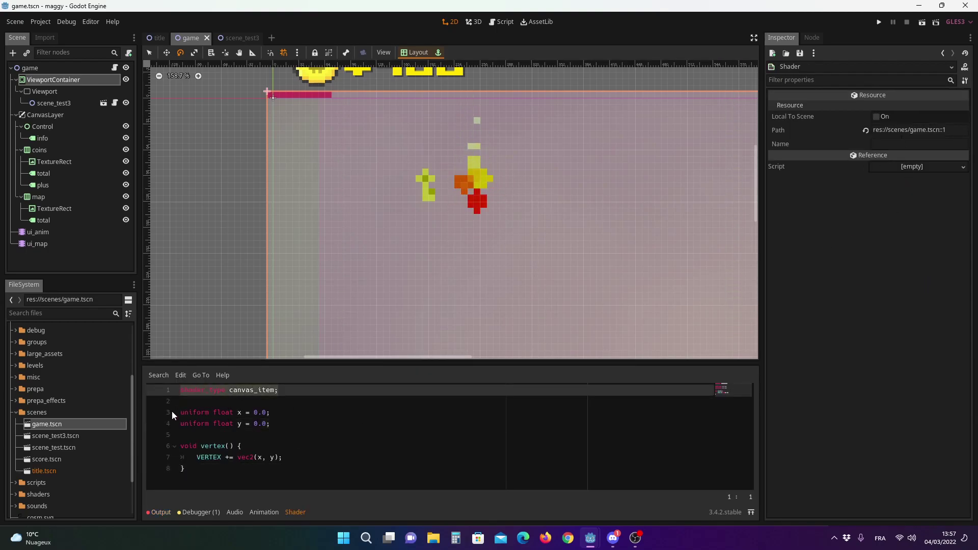
{"action": "left_click", "coordinate": [315, 415]}
{"action": "left_click_drag", "start_coordinate": [314, 415], "coordinate": [330, 418]}
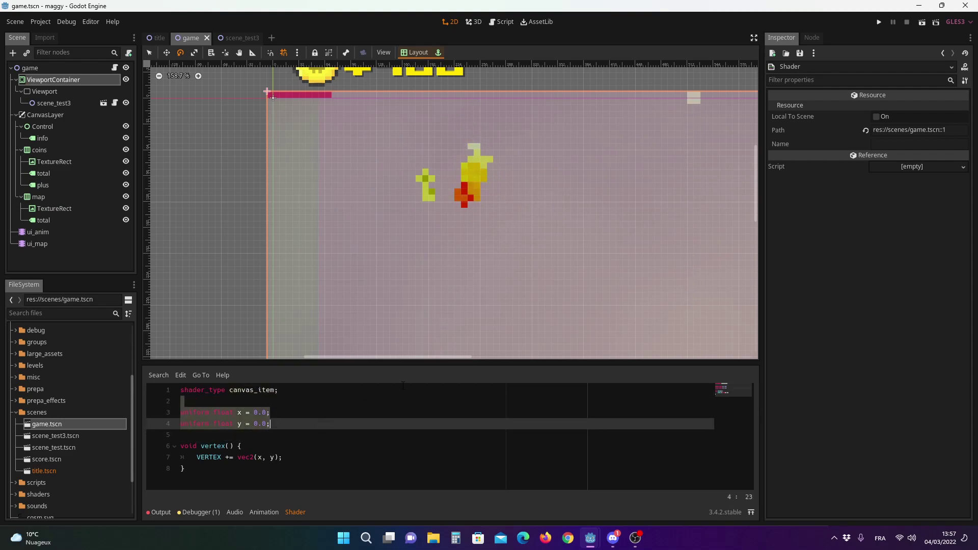
{"action": "left_click", "coordinate": [232, 482]}
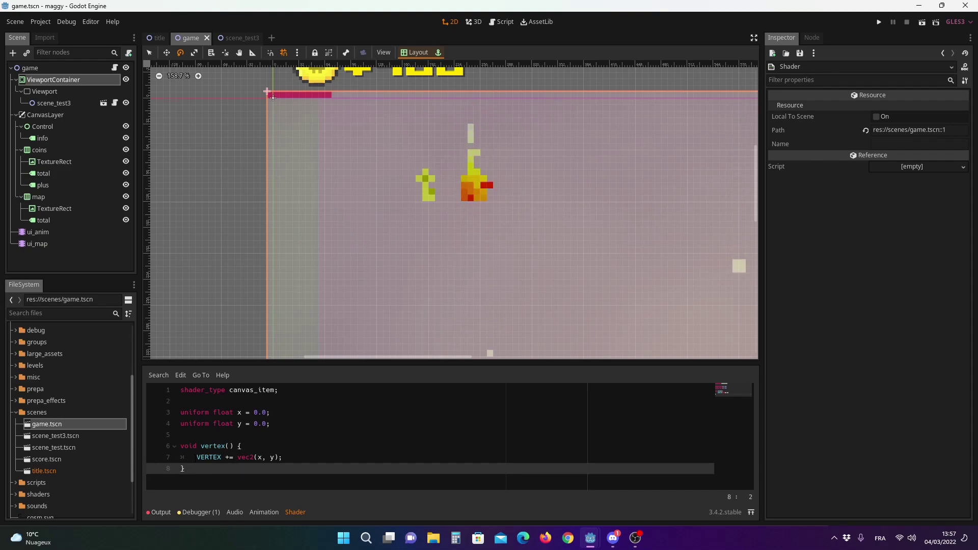
{"action": "scroll", "coordinate": [420, 192], "scroll_direction": "down", "scroll_amount": 1}
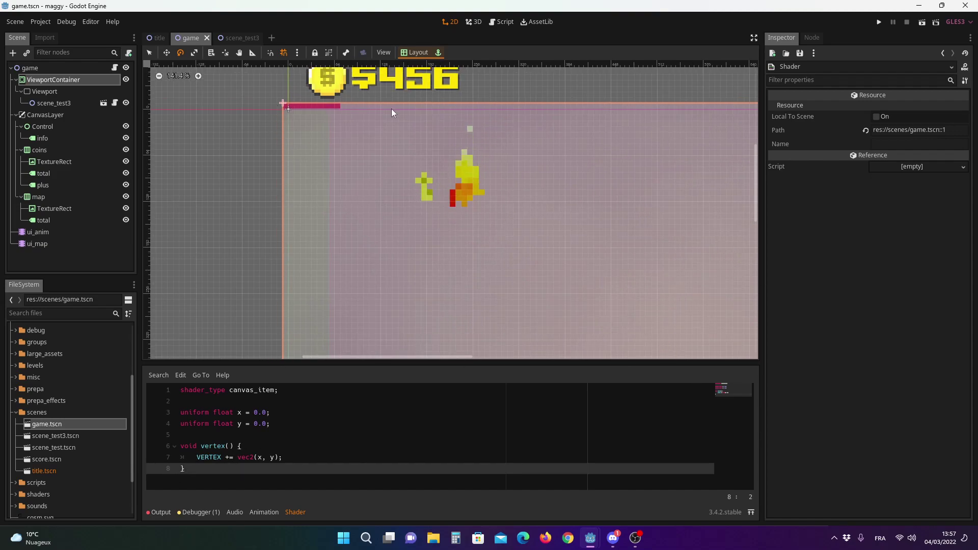
{"action": "scroll", "coordinate": [442, 177], "scroll_direction": "down", "scroll_amount": 6}
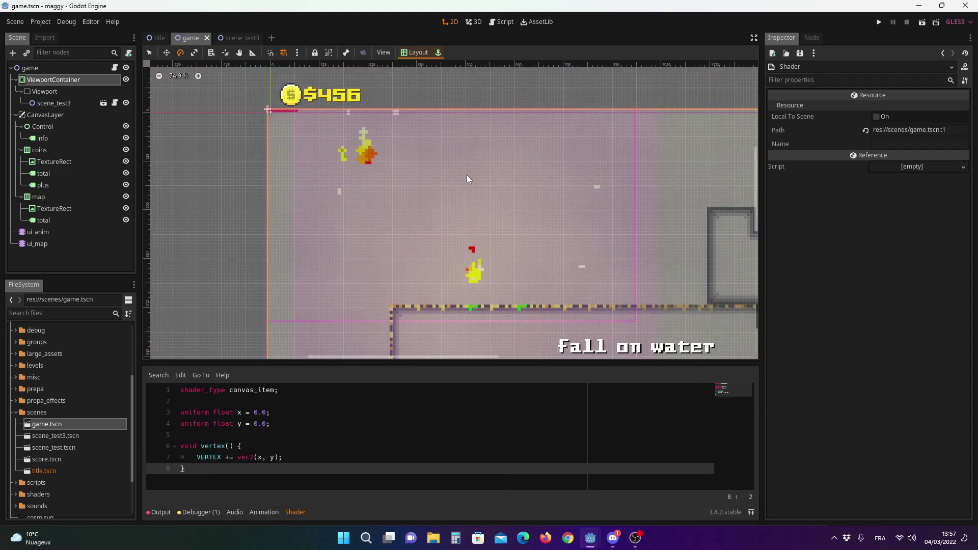
{"action": "scroll", "coordinate": [484, 189], "scroll_direction": "down", "scroll_amount": 3}
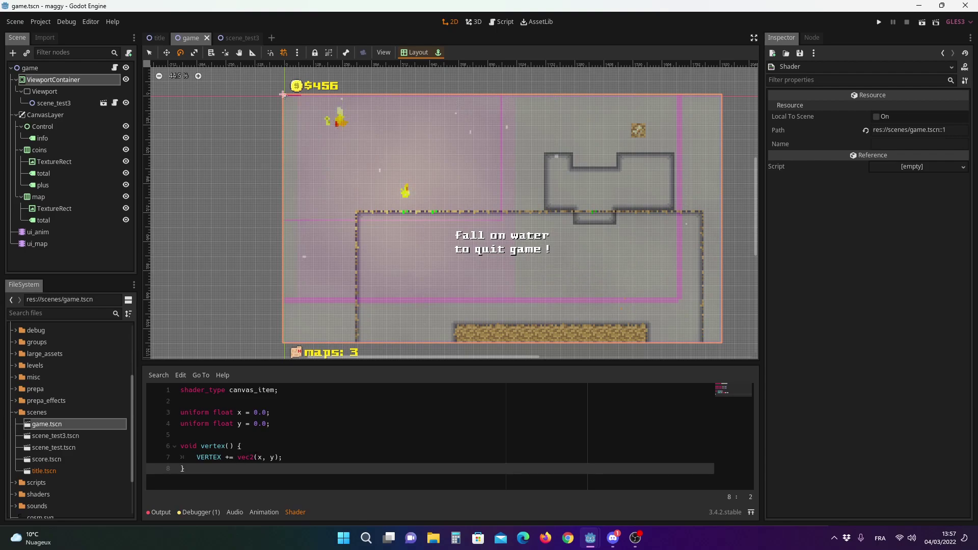
{"action": "scroll", "coordinate": [535, 201], "scroll_direction": "up", "scroll_amount": 2}
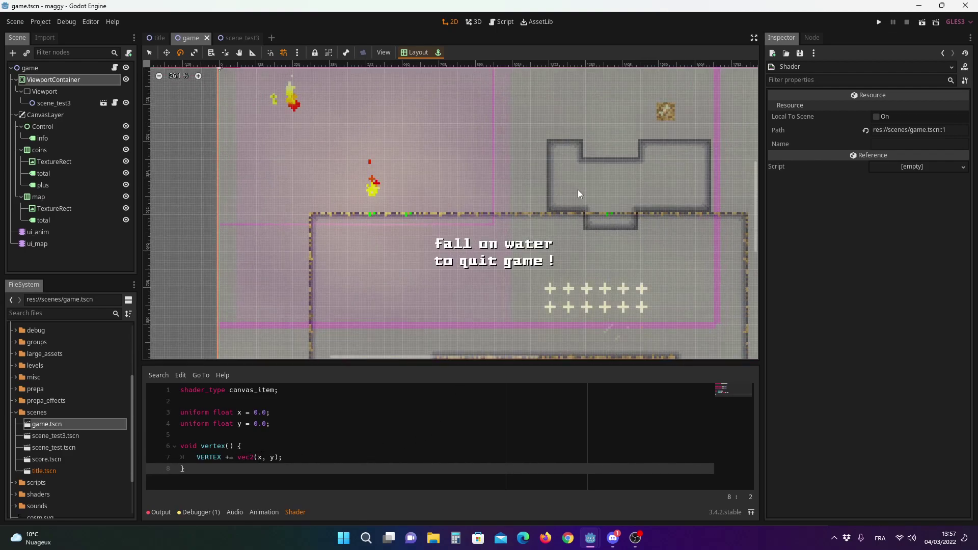
Return to the ViewportContainer and nudge its shader X offset to 0.059 and adjust Y.
{"action": "left_click", "coordinate": [77, 80]}
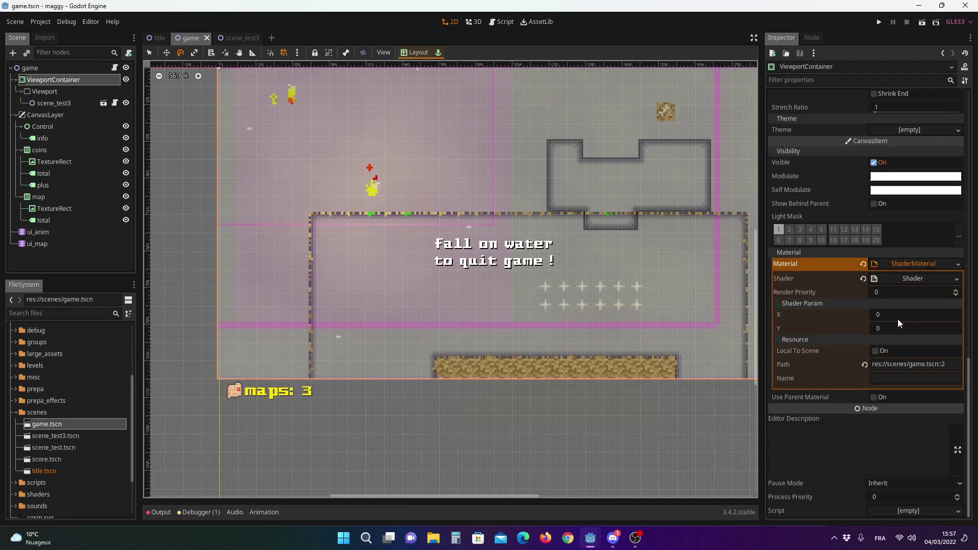
{"action": "scroll", "coordinate": [494, 257], "scroll_direction": "up", "scroll_amount": 1}
{"action": "scroll", "coordinate": [494, 257], "scroll_direction": "up", "scroll_amount": 1}
{"action": "scroll", "coordinate": [518, 258], "scroll_direction": "up", "scroll_amount": 1}
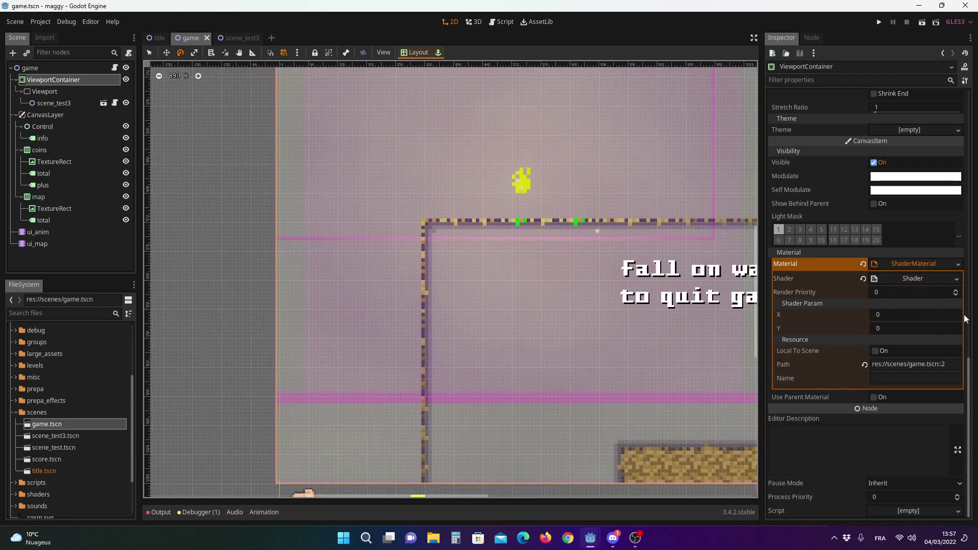
{"action": "left_click_drag", "start_coordinate": [885, 318], "coordinate": [932, 318]}
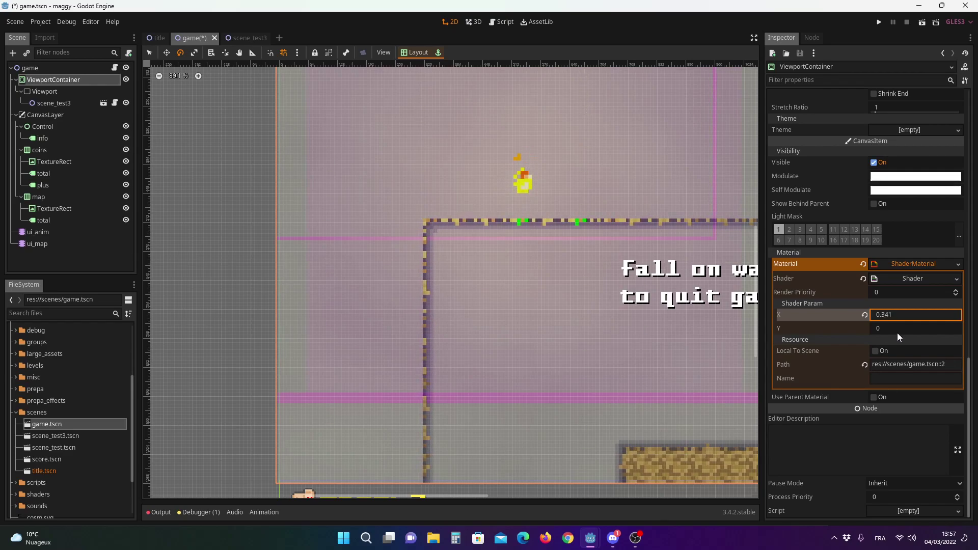
{"action": "mouse_move", "coordinate": [887, 329]}
{"action": "left_mouse_down"}
{"action": "mouse_move", "coordinate": [877, 329]}
{"action": "mouse_move", "coordinate": [886, 328]}
{"action": "left_mouse_up"}
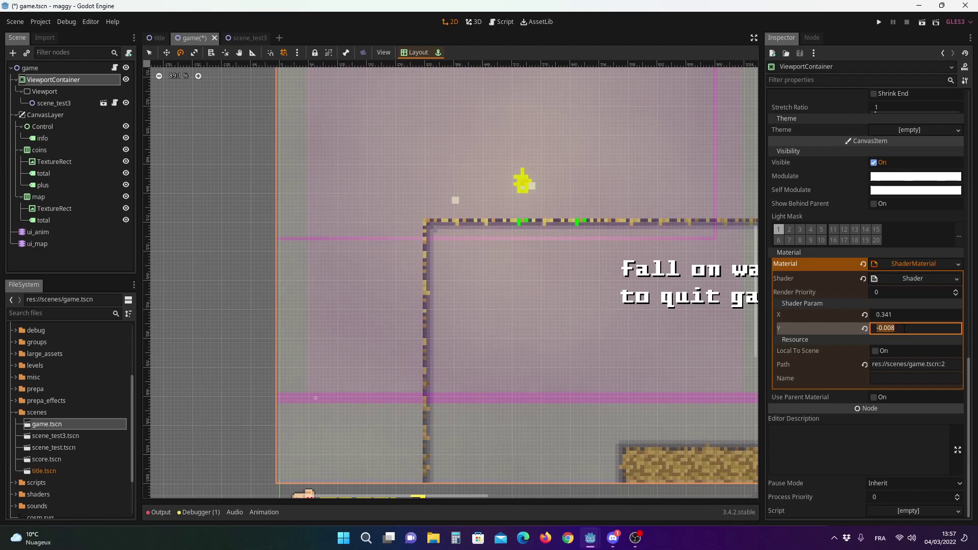
Revert the shader X and Y offsets to 0 and switch to the Script workspace.
{"action": "left_click", "coordinate": [864, 315]}
{"action": "left_click", "coordinate": [865, 328]}
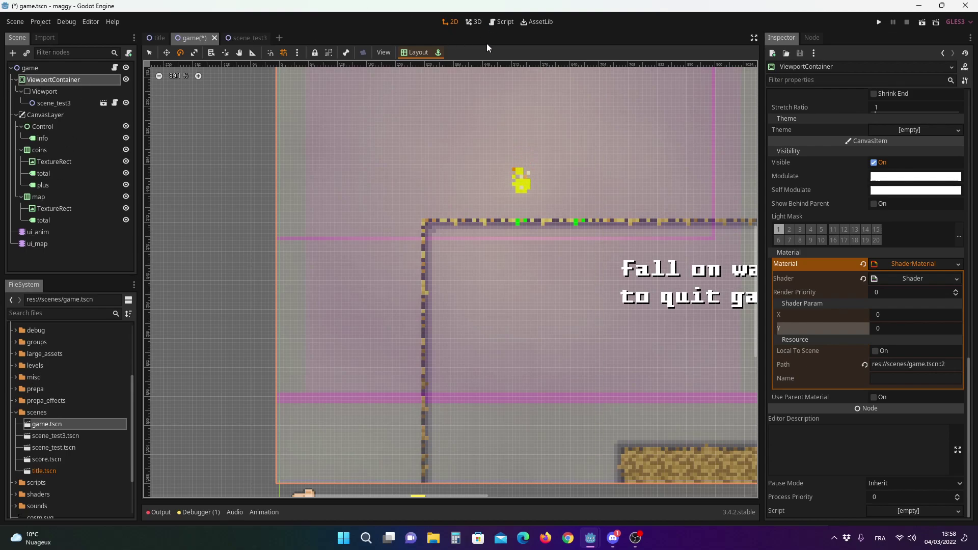
{"action": "left_click", "coordinate": [501, 22]}
In cam.gd, comment out the unrounded camera position line 42.
{"action": "left_click", "coordinate": [165, 146]}
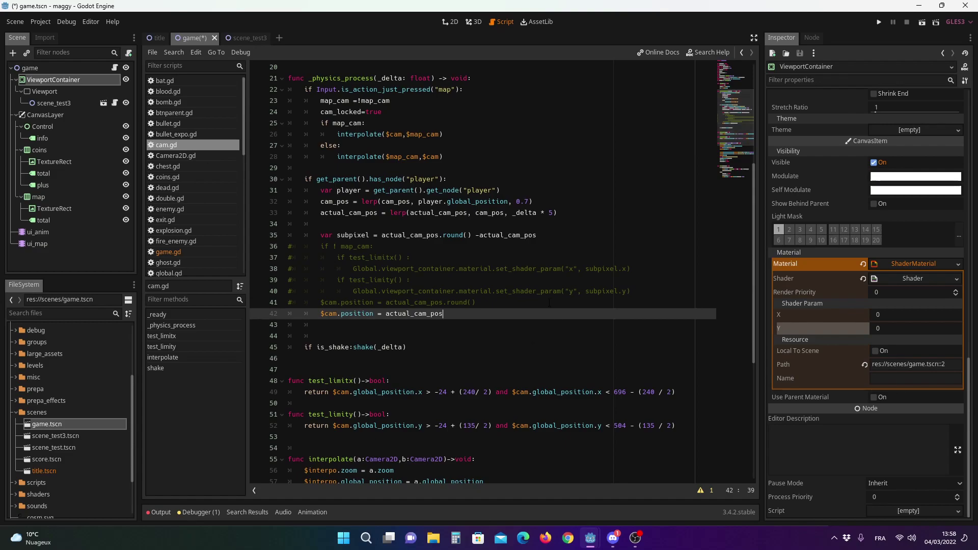
{"action": "left_click_drag", "start_coordinate": [450, 317], "coordinate": [260, 319]}
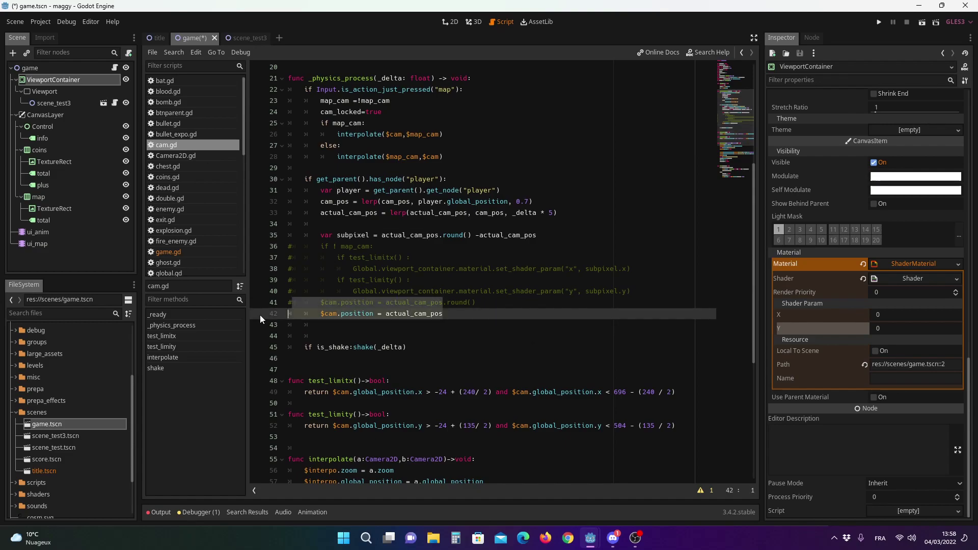
{"action": "key", "text": "ctrl+k"}
Uncomment the subpixel shader offset block on lines 36–41.
{"action": "left_click_drag", "start_coordinate": [502, 303], "coordinate": [244, 246]}
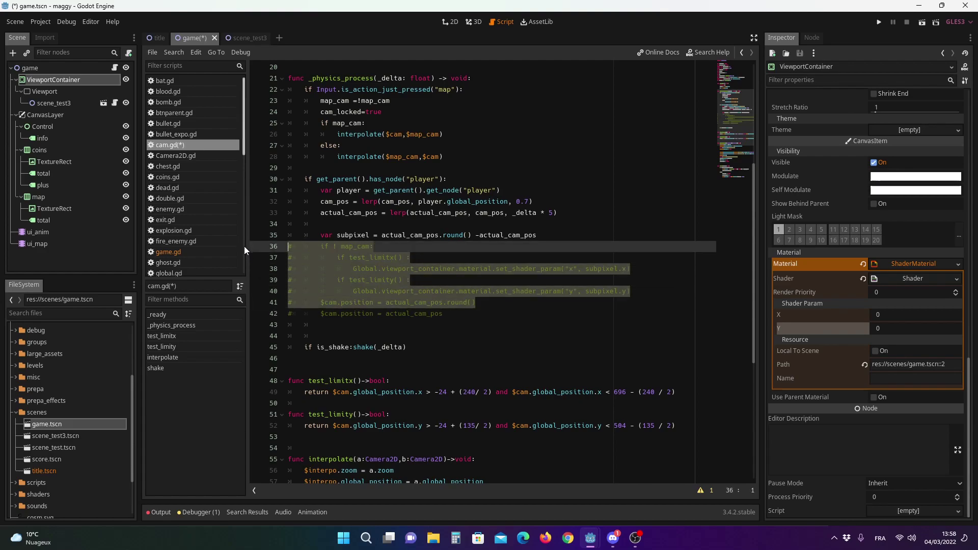
{"action": "key", "text": "ctrl+k"}
{"action": "scroll", "coordinate": [501, 275], "scroll_direction": "up", "scroll_amount": 2}
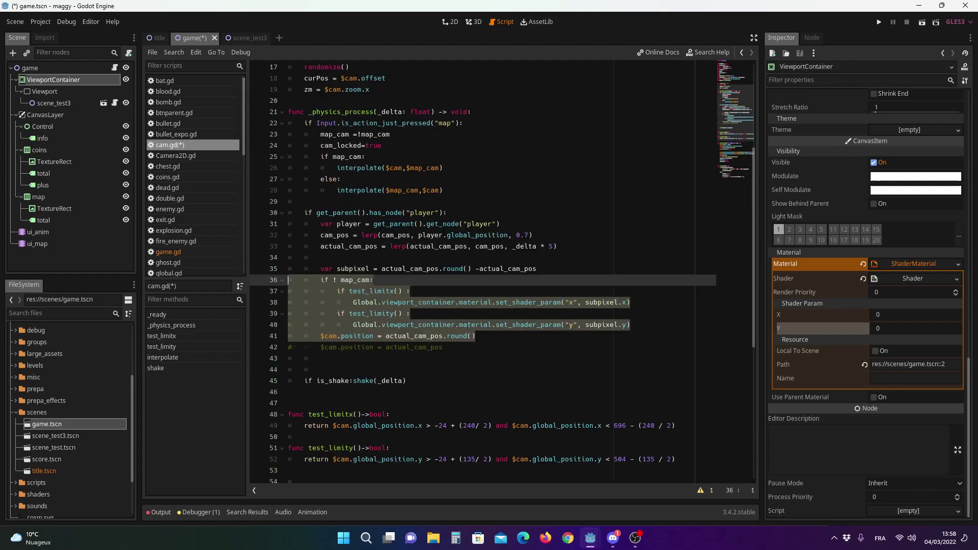
{"action": "scroll", "coordinate": [413, 251], "scroll_direction": "down", "scroll_amount": 1}
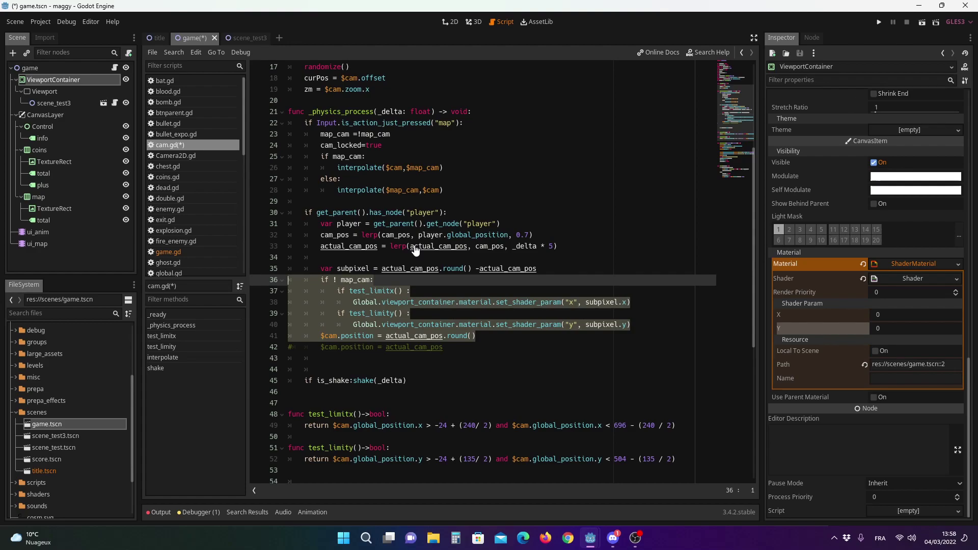
{"action": "scroll", "coordinate": [414, 251], "scroll_direction": "up", "scroll_amount": 1, "text": "ctrl"}
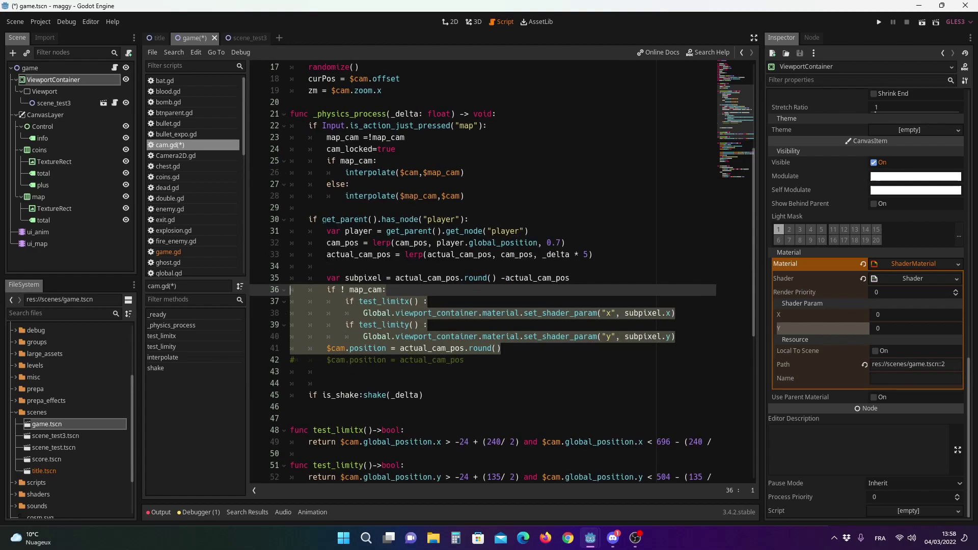
{"action": "scroll", "coordinate": [324, 220], "scroll_direction": "down", "scroll_amount": 1, "text": "ctrl"}
{"action": "scroll", "coordinate": [325, 231], "scroll_direction": "up", "scroll_amount": 1, "text": "ctrl"}
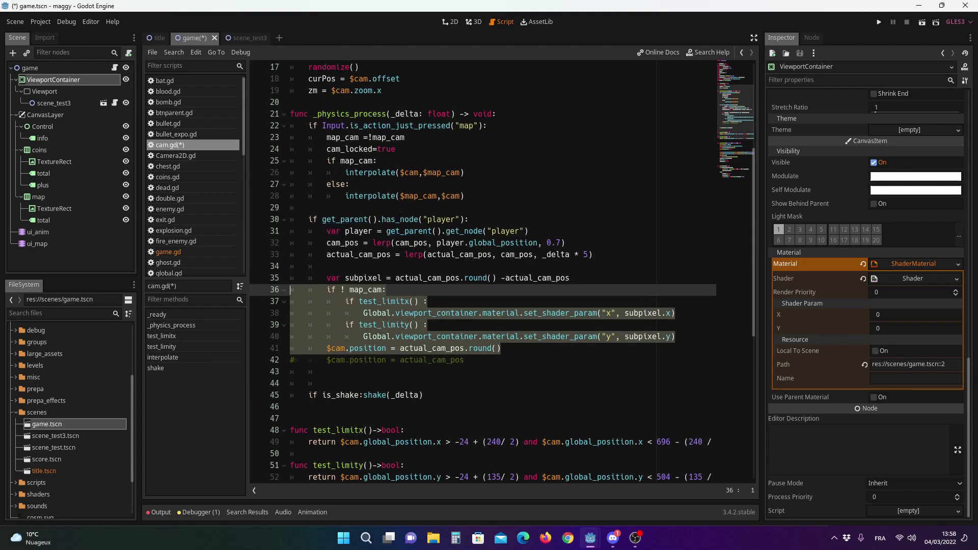
{"action": "left_click", "coordinate": [491, 218]}
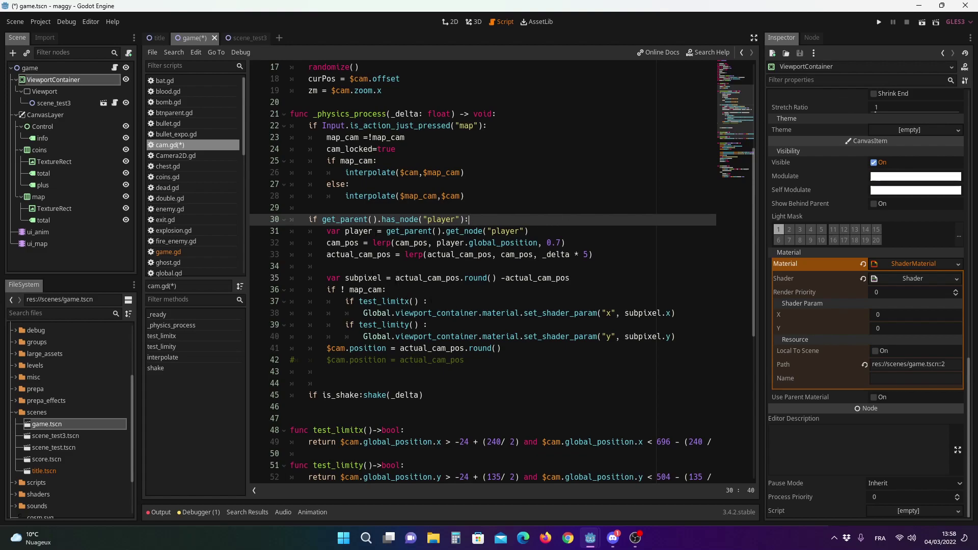
Check the rounded camera position code, then save and run the game.
{"action": "left_click_drag", "start_coordinate": [395, 277], "coordinate": [493, 278]}
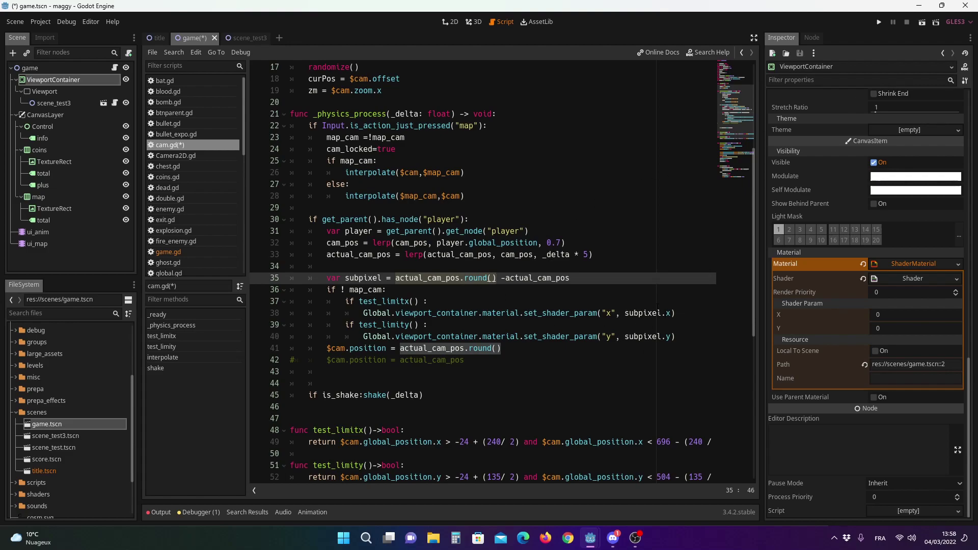
{"action": "scroll", "coordinate": [504, 364], "scroll_direction": "up", "scroll_amount": 1}
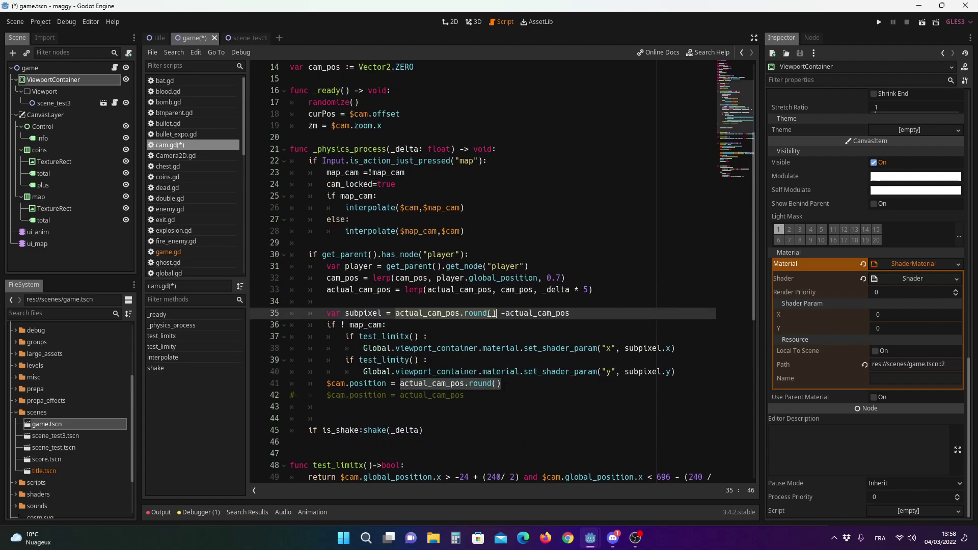
{"action": "left_click", "coordinate": [504, 383]}
{"action": "left_click", "coordinate": [489, 373]}
{"action": "left_click", "coordinate": [510, 386]}
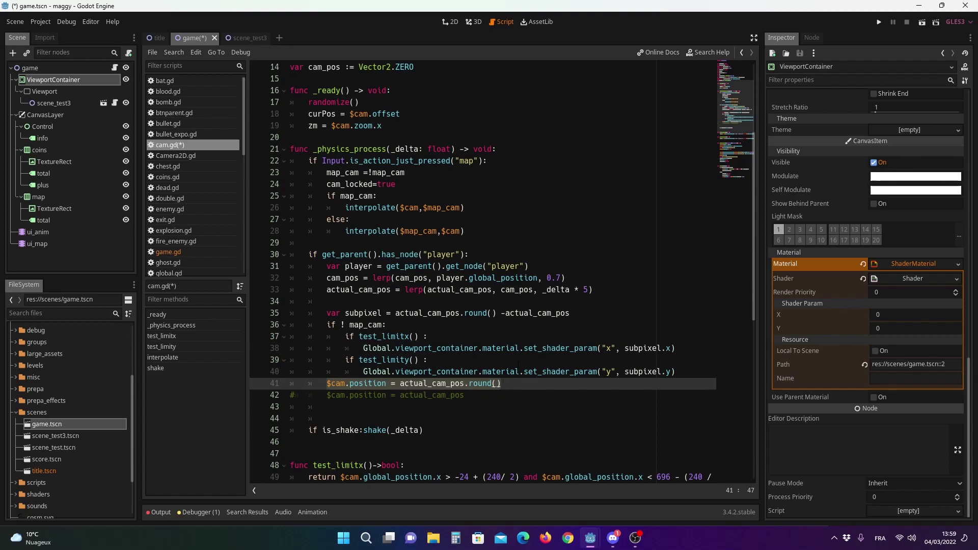
{"action": "scroll", "coordinate": [561, 359], "scroll_direction": "down", "scroll_amount": 1}
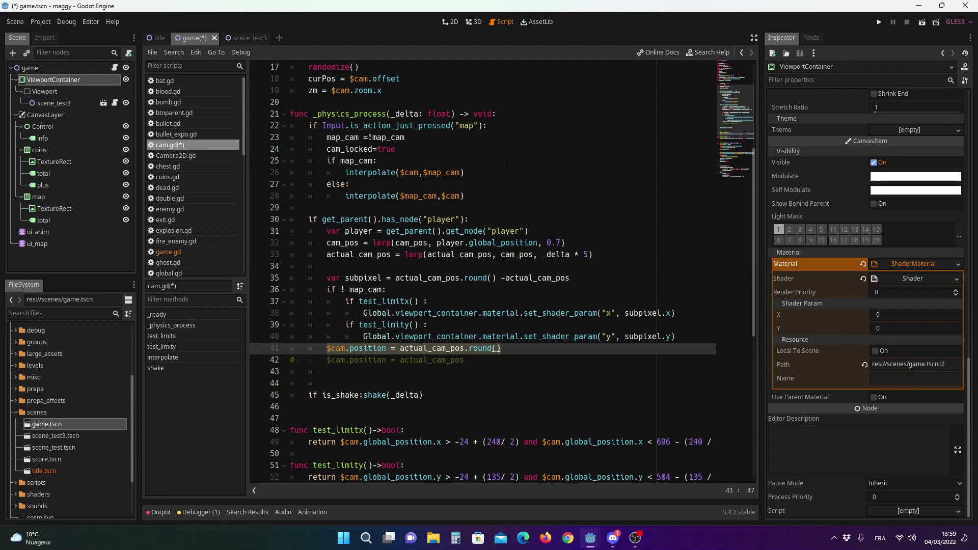
{"action": "left_click", "coordinate": [879, 22]}
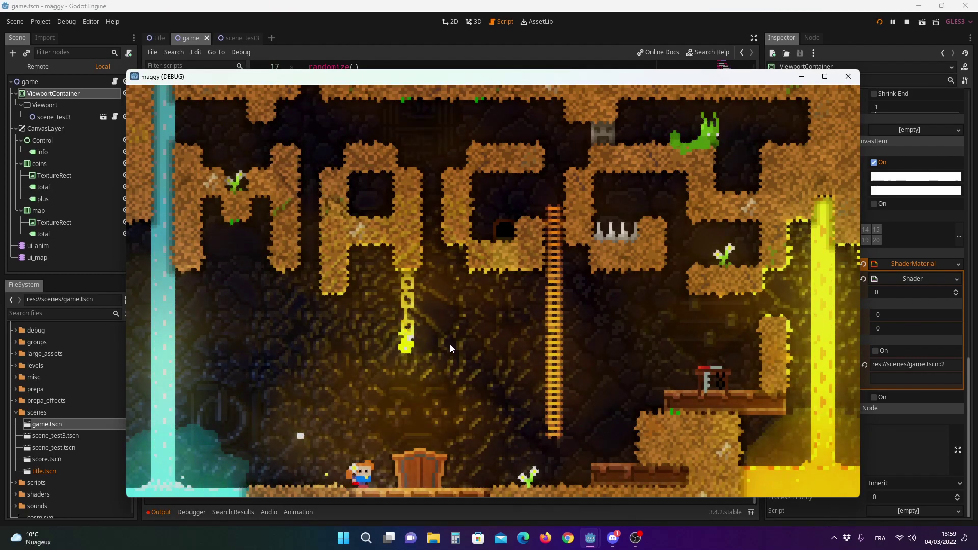
Start the level, maximize the game window, and run right jumping onto the higher platforms.
{"action": "key", "text": "c"}
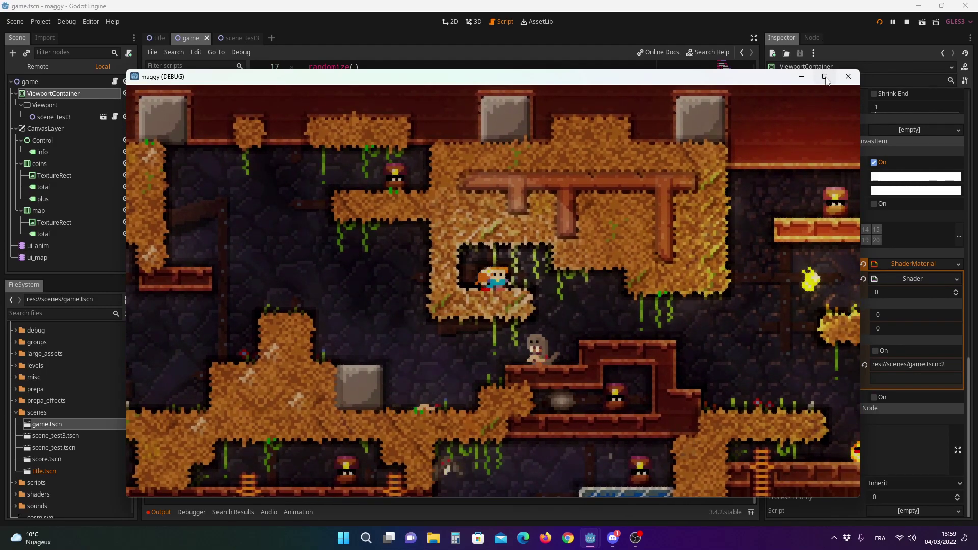
{"action": "key", "text": "super+Up"}
{"action": "key", "text": "Right"}
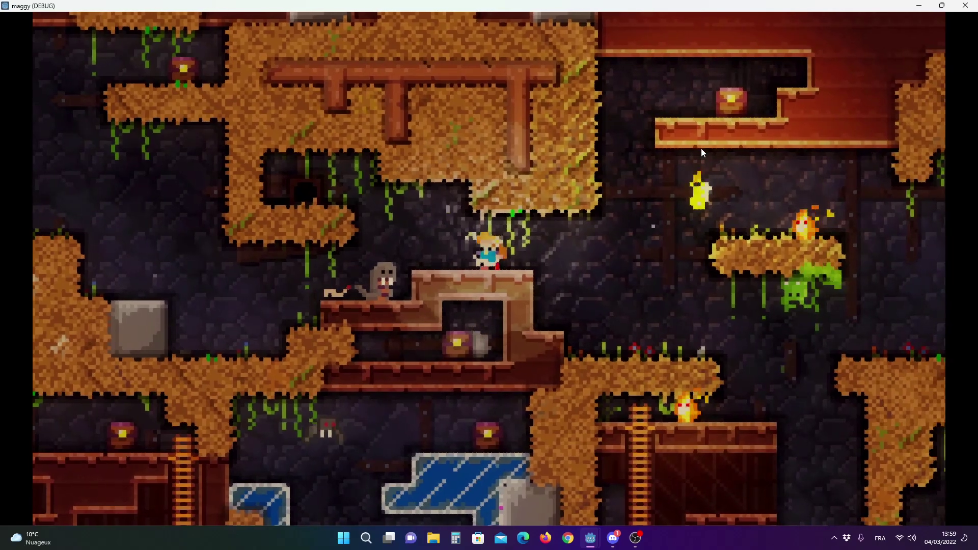
{"action": "key", "text": "Right"}
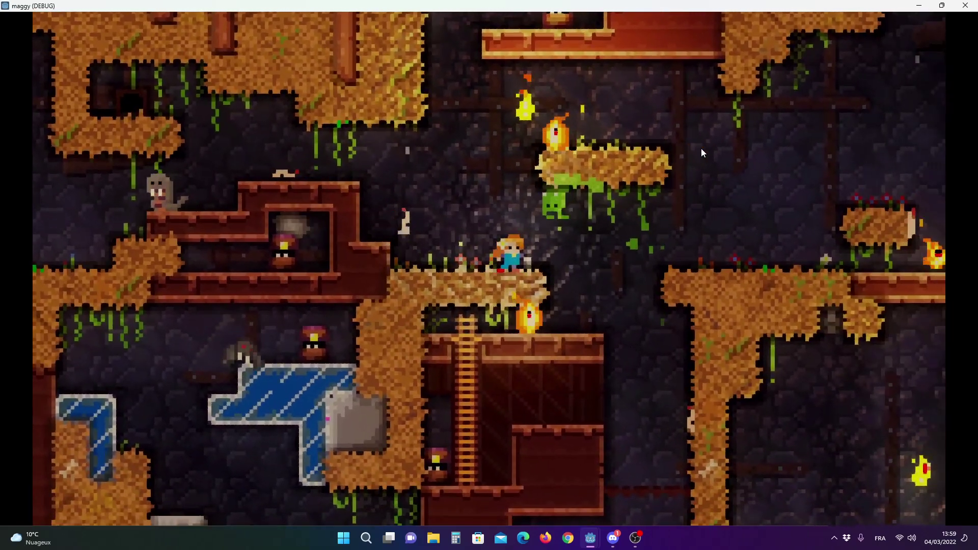
{"action": "key", "text": "space"}
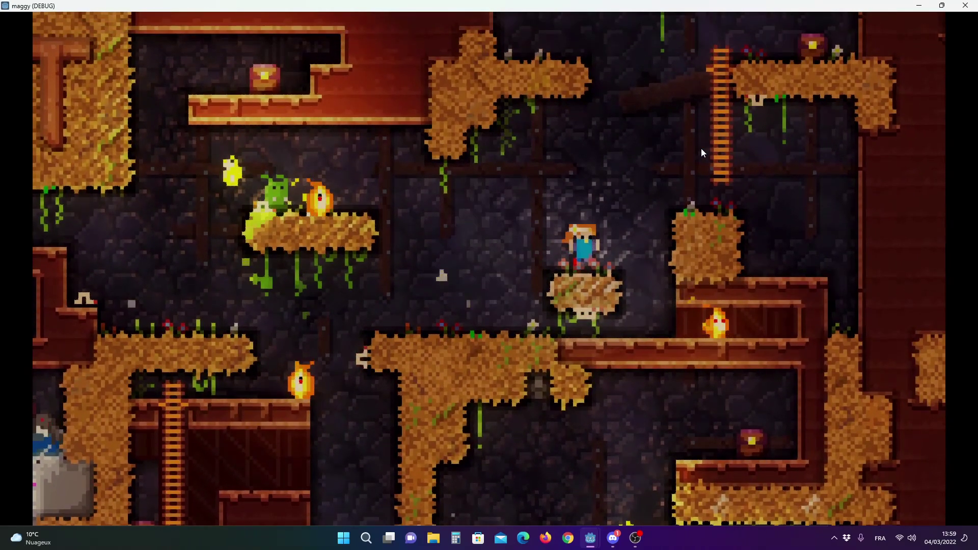
{"action": "key", "text": "Right"}
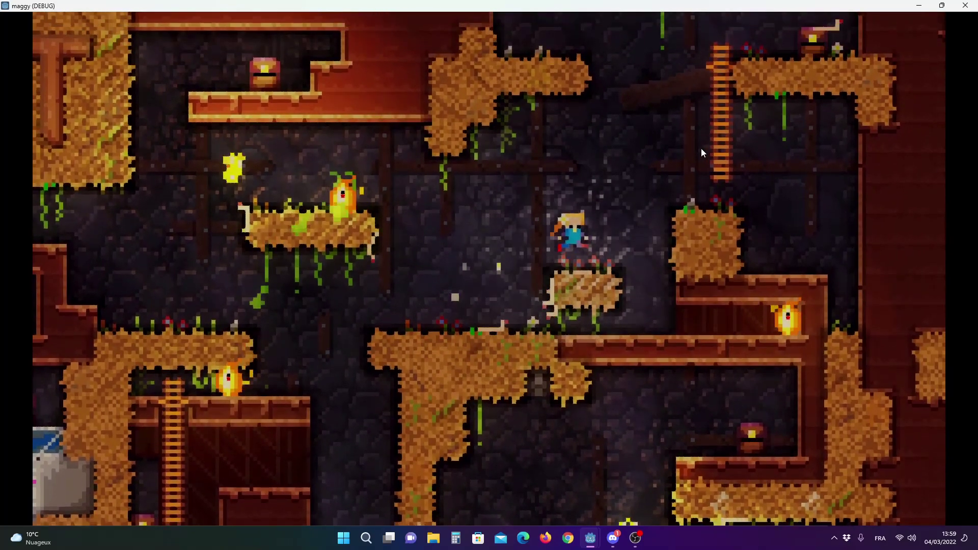
Run the player back left onto the blue glass block, then right over the stone block.
{"action": "key", "text": "Left"}
{"action": "key", "text": "Left"}
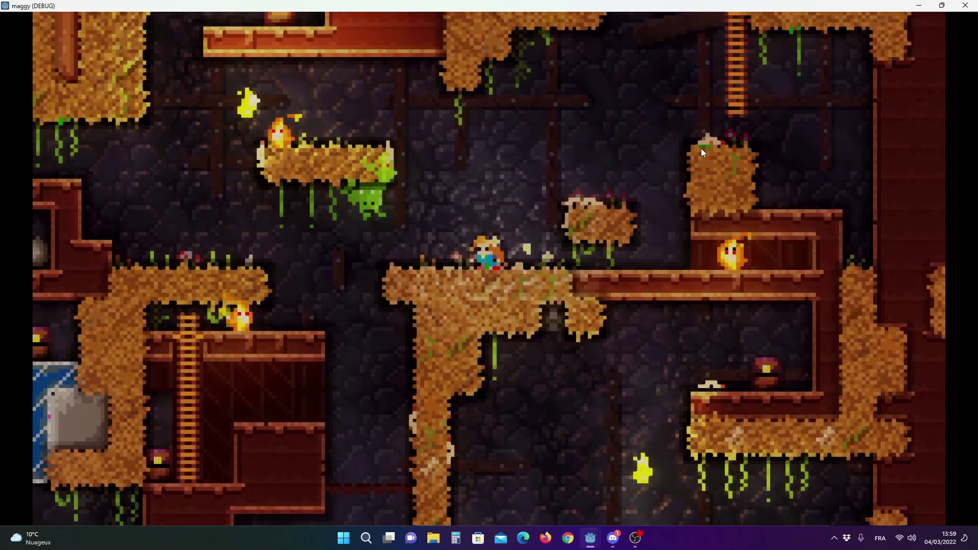
{"action": "key", "text": "Right"}
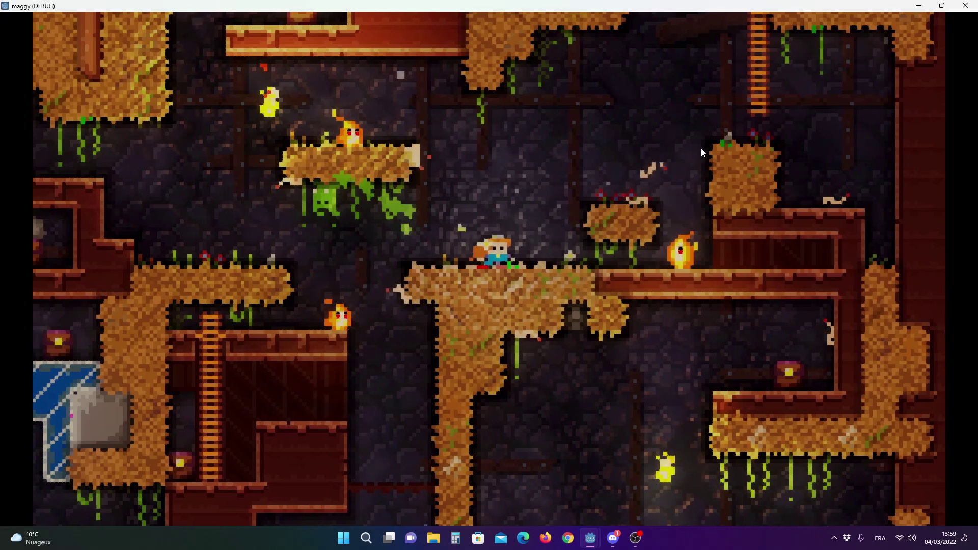
{"action": "key", "text": "Left"}
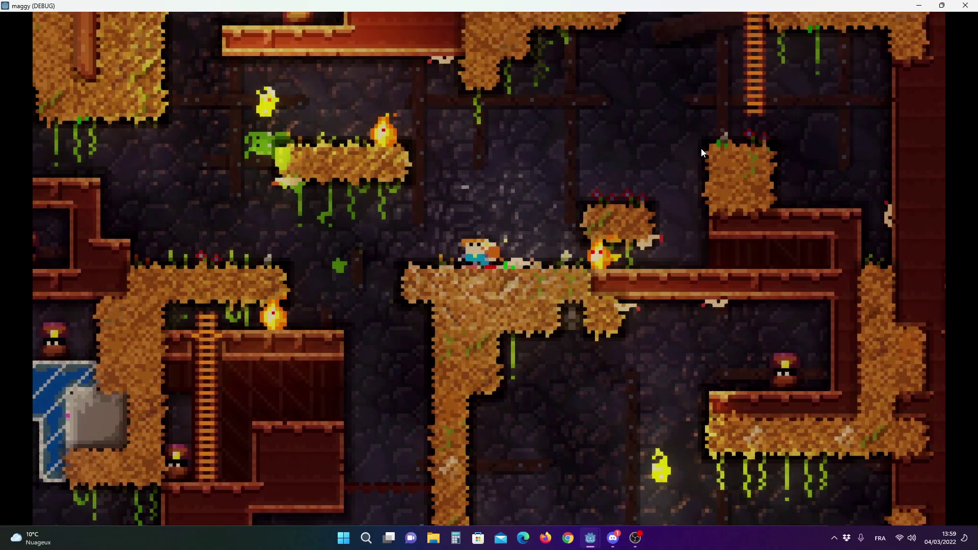
{"action": "key", "text": "Left"}
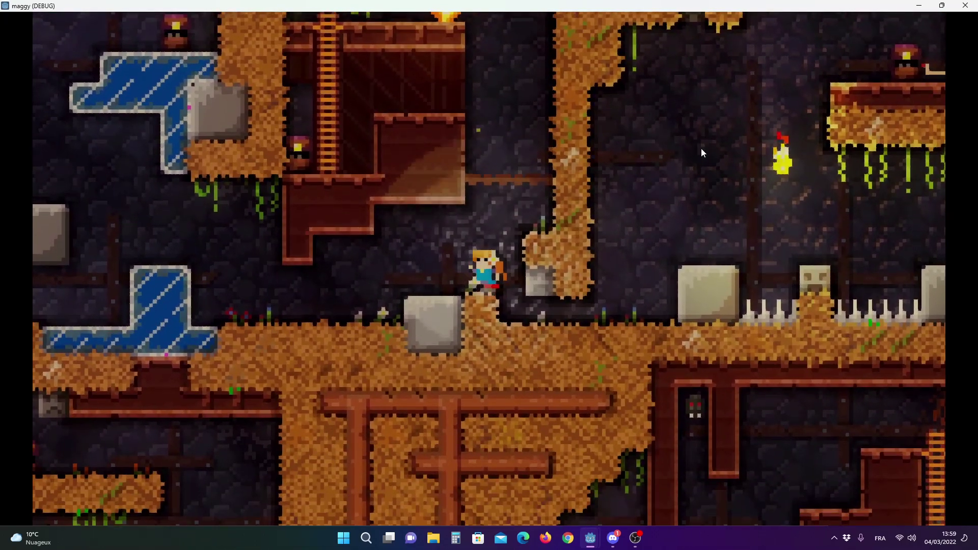
{"action": "key", "text": "Left"}
{"action": "key", "text": "Left"}
{"action": "key", "text": "space"}
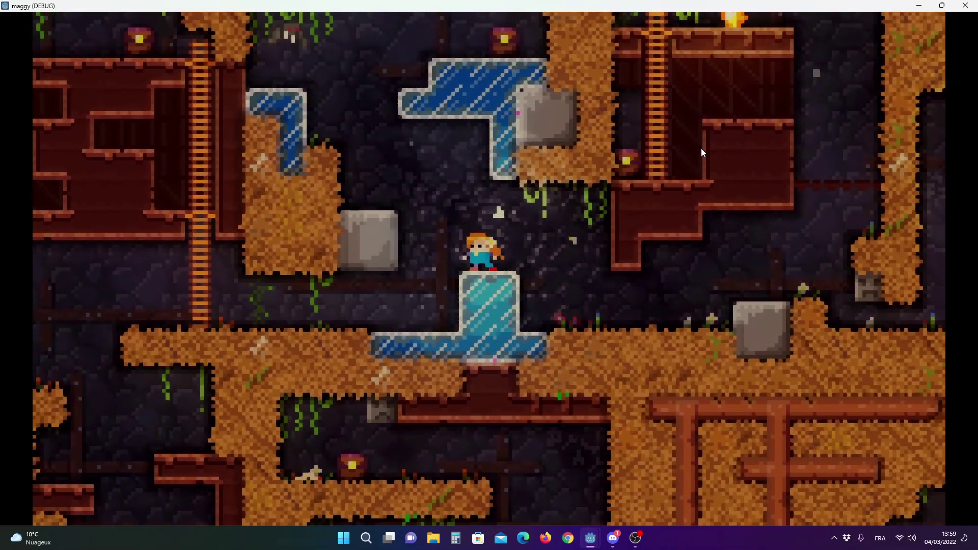
{"action": "key", "text": "Right"}
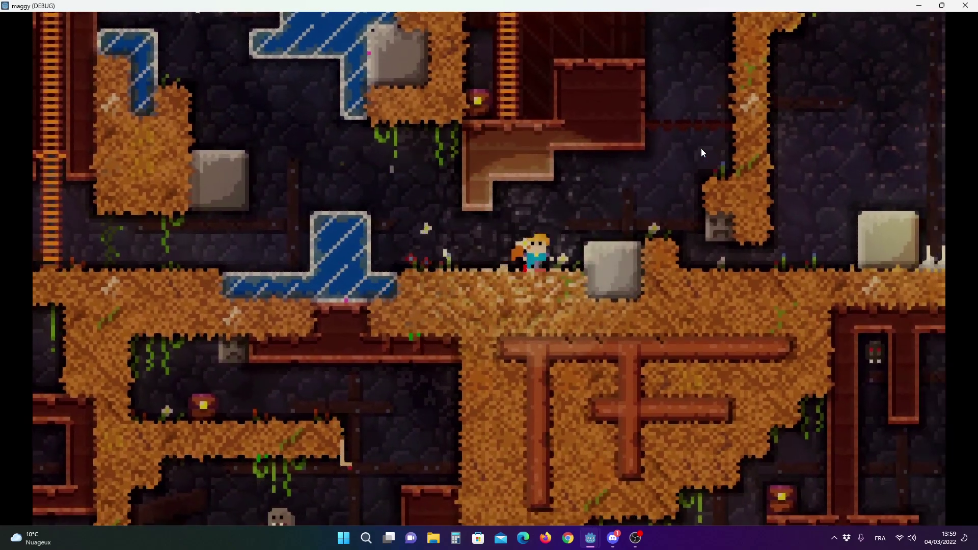
{"action": "key", "text": "Right"}
{"action": "key", "text": "space"}
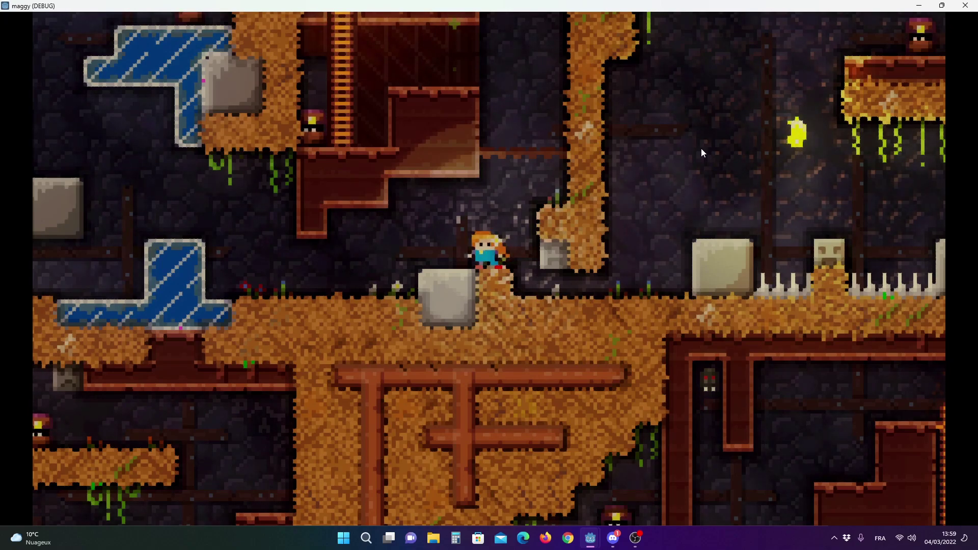
{"action": "key", "text": "m"}
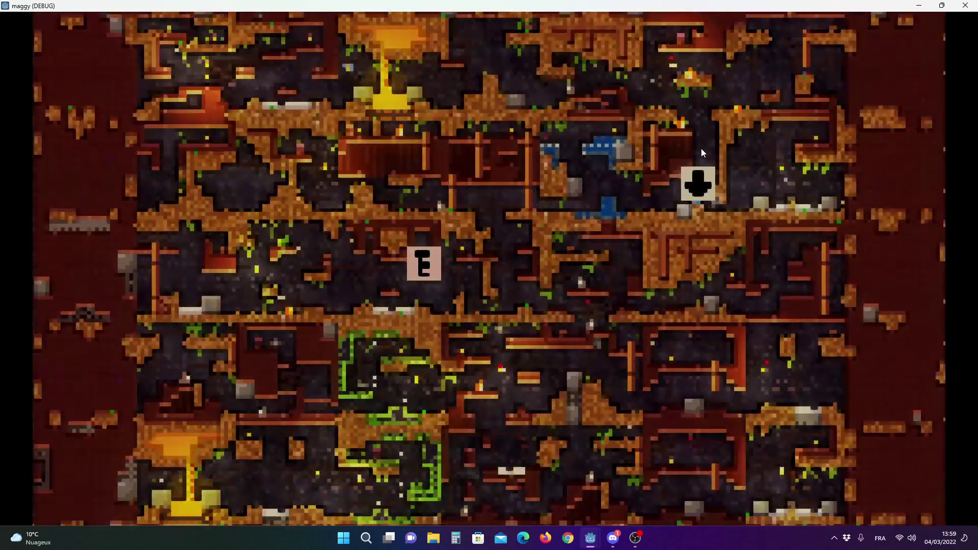